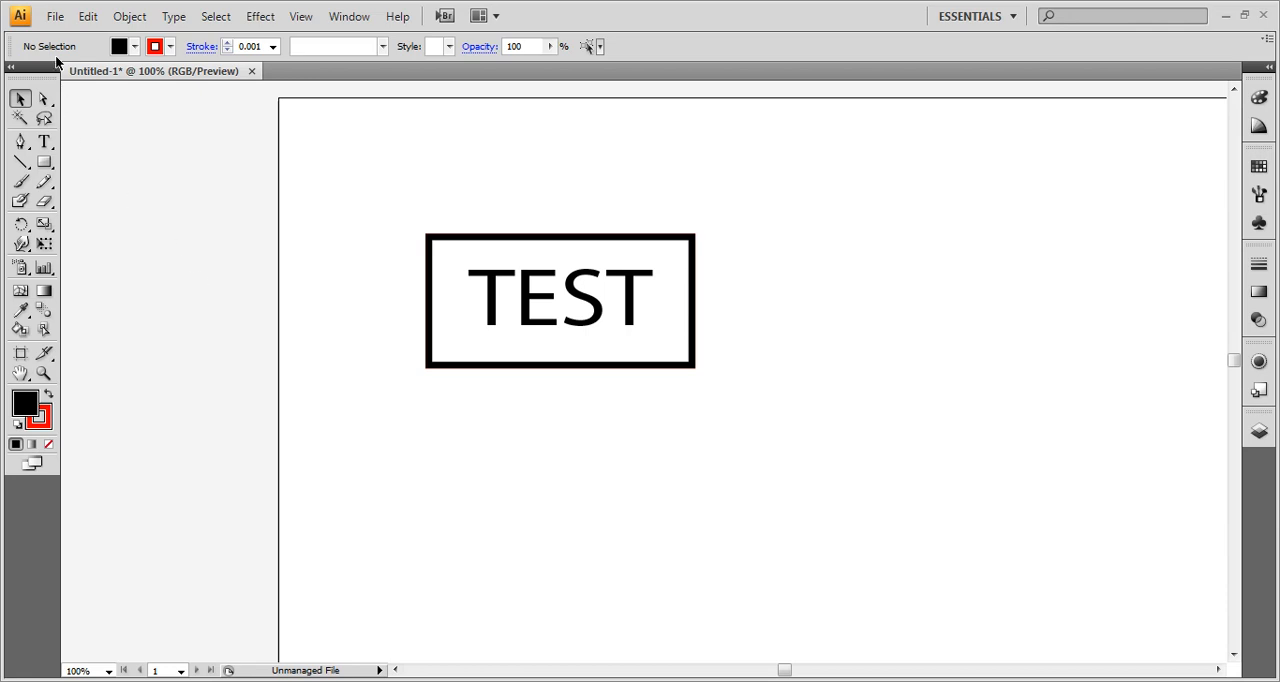
- Print the TEST sign document to the VLS4.60 printer with the current print options
click(55, 16)
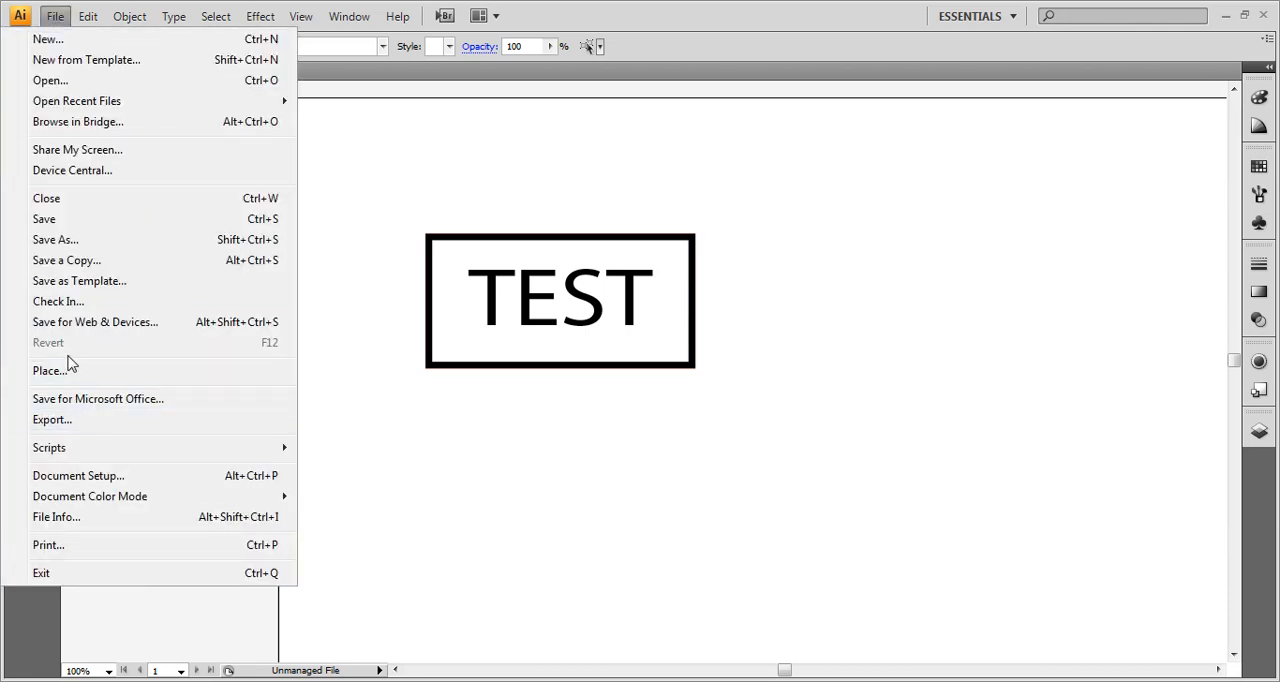
click(50, 545)
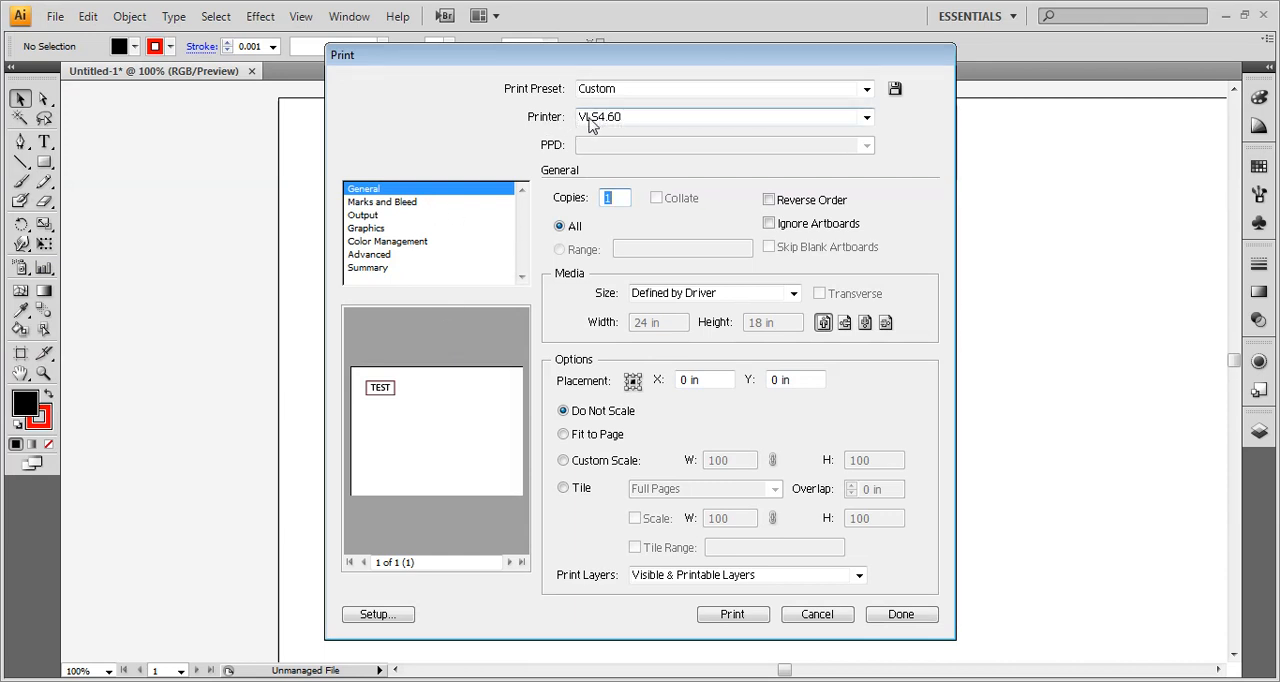
click(738, 616)
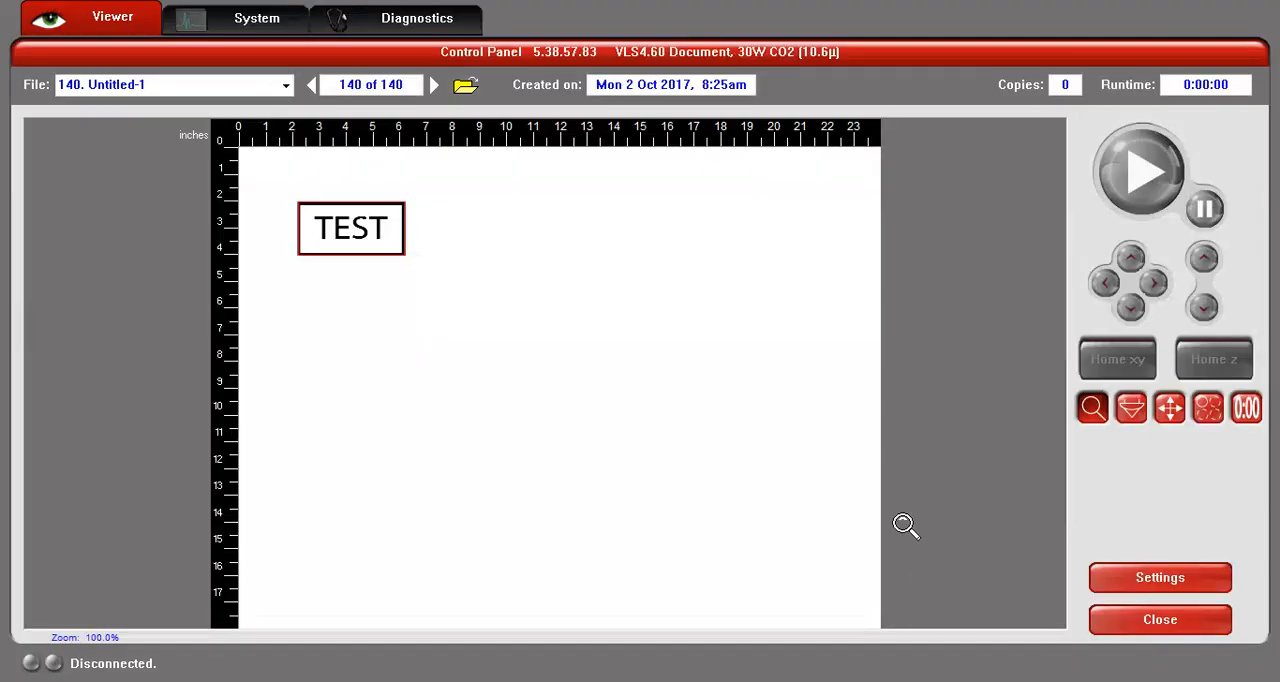
- Switch to the laser Control Panel, inspect the TEST job preview up close, and restore the view to 100%
click(345, 232)
click(334, 214)
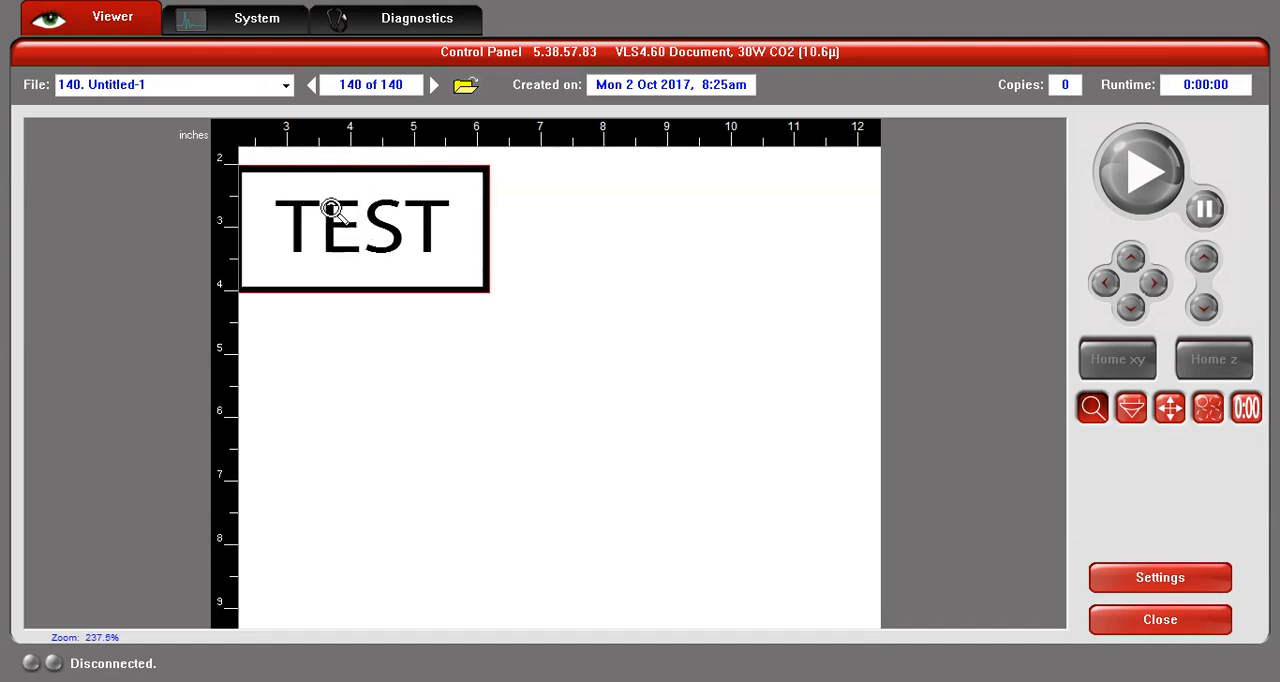
right_click(355, 235)
right_click(355, 235)
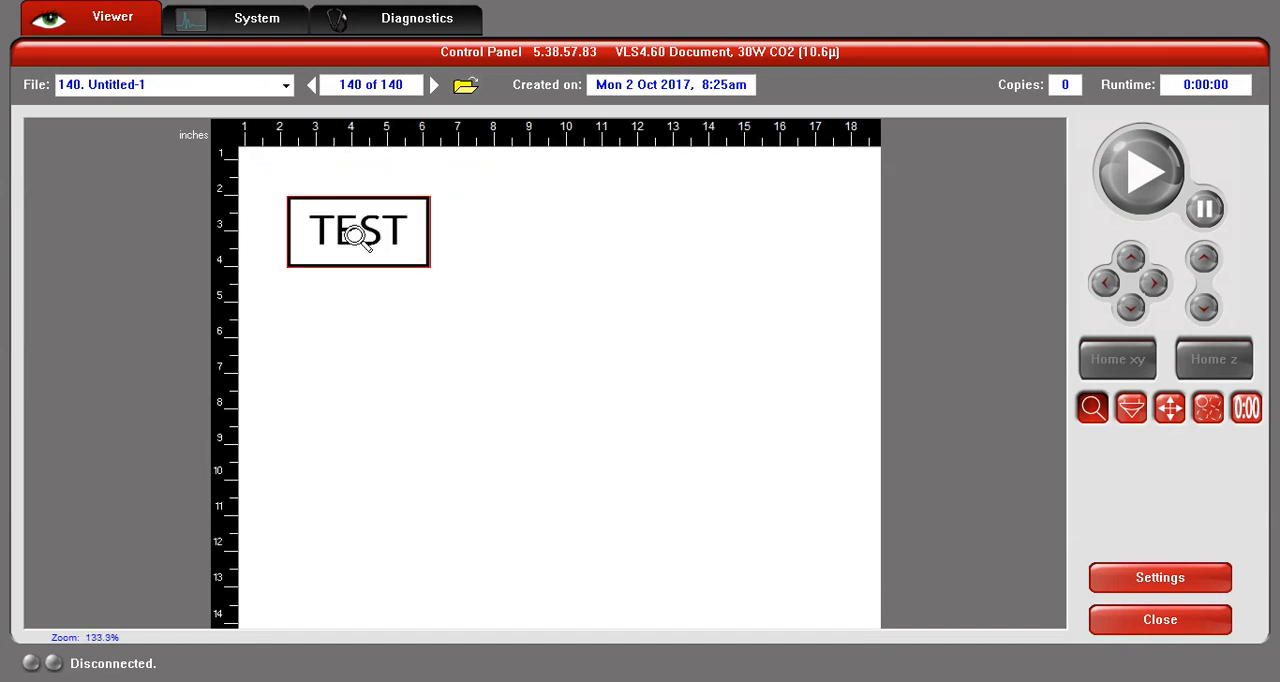
right_click(355, 235)
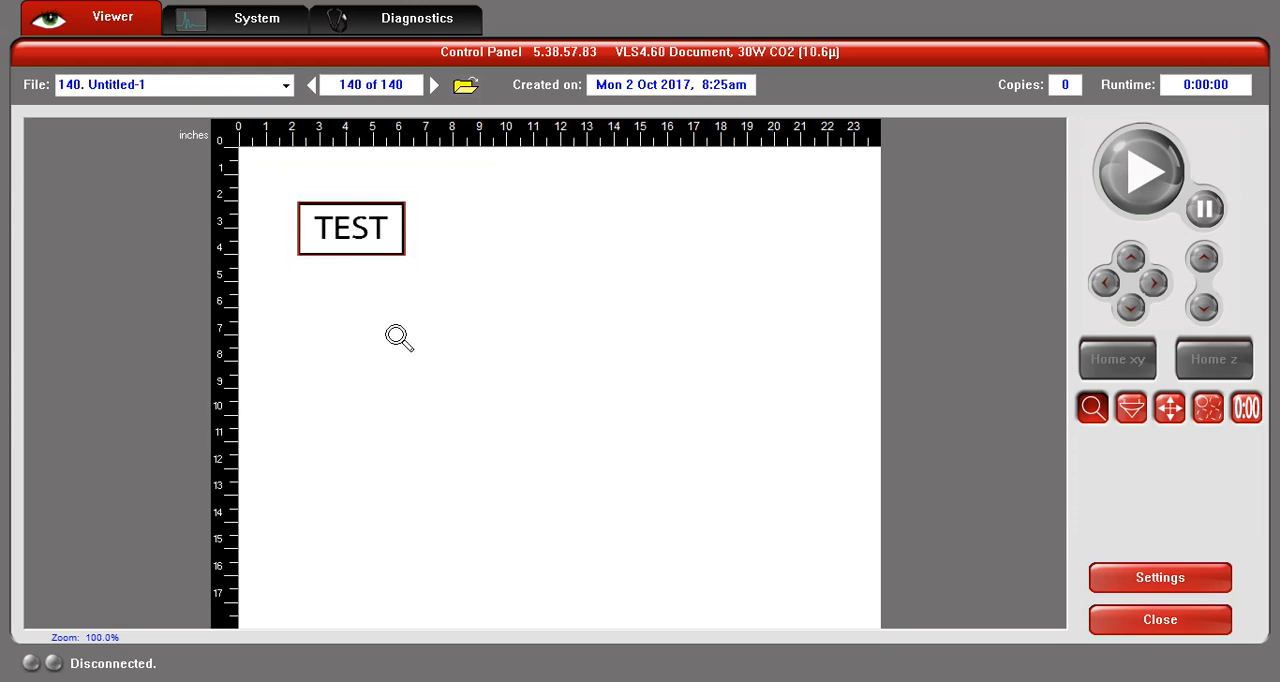
- Set the job's material to Extruded Acrylic with a 0.125" thickness, review the resulting color settings, and accept them
click(1142, 588)
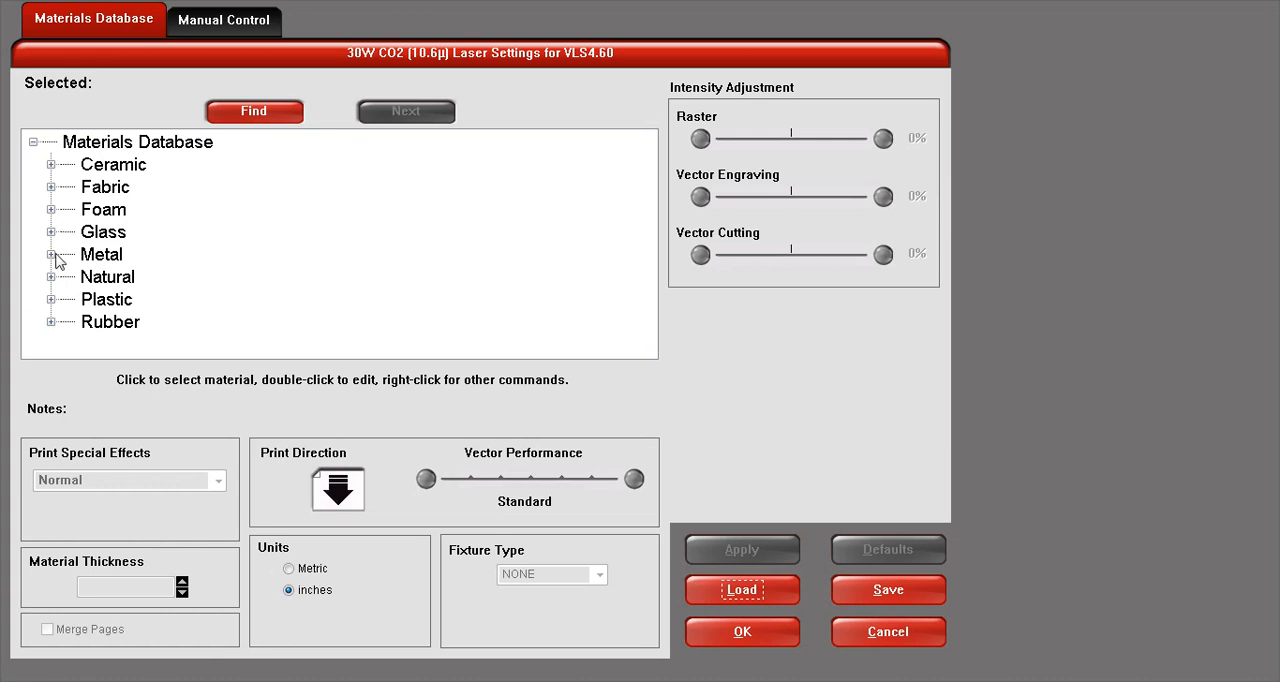
click(50, 299)
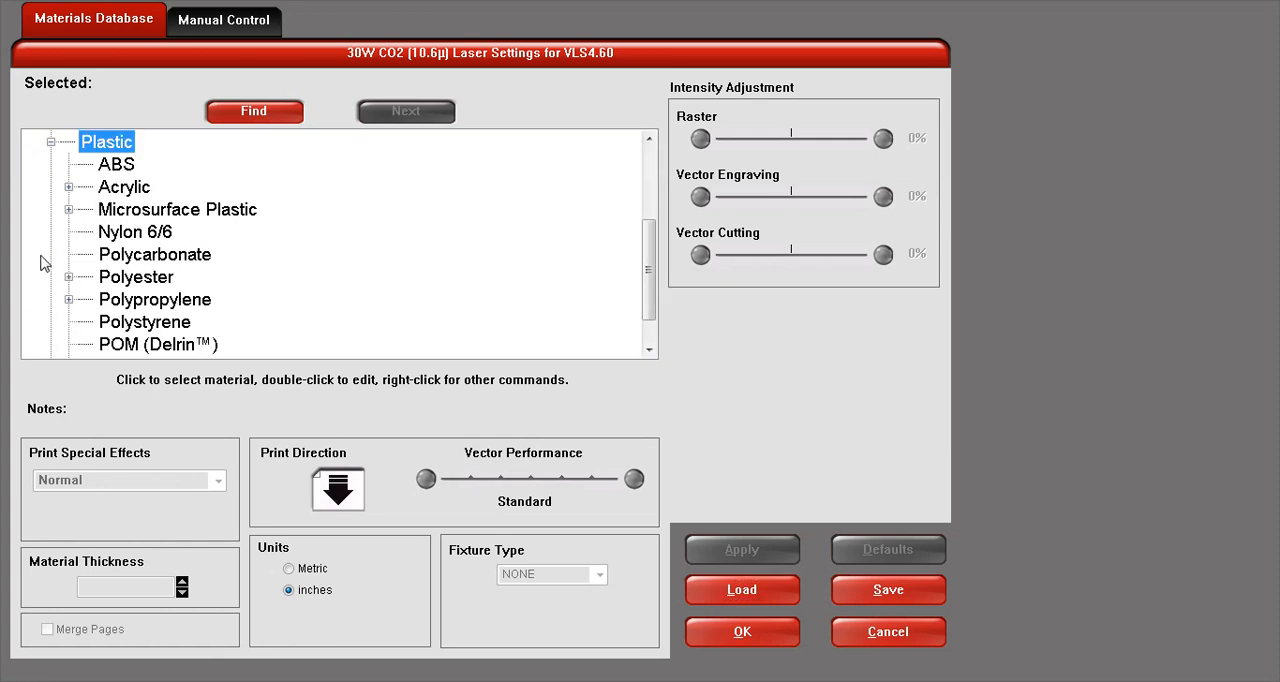
click(69, 187)
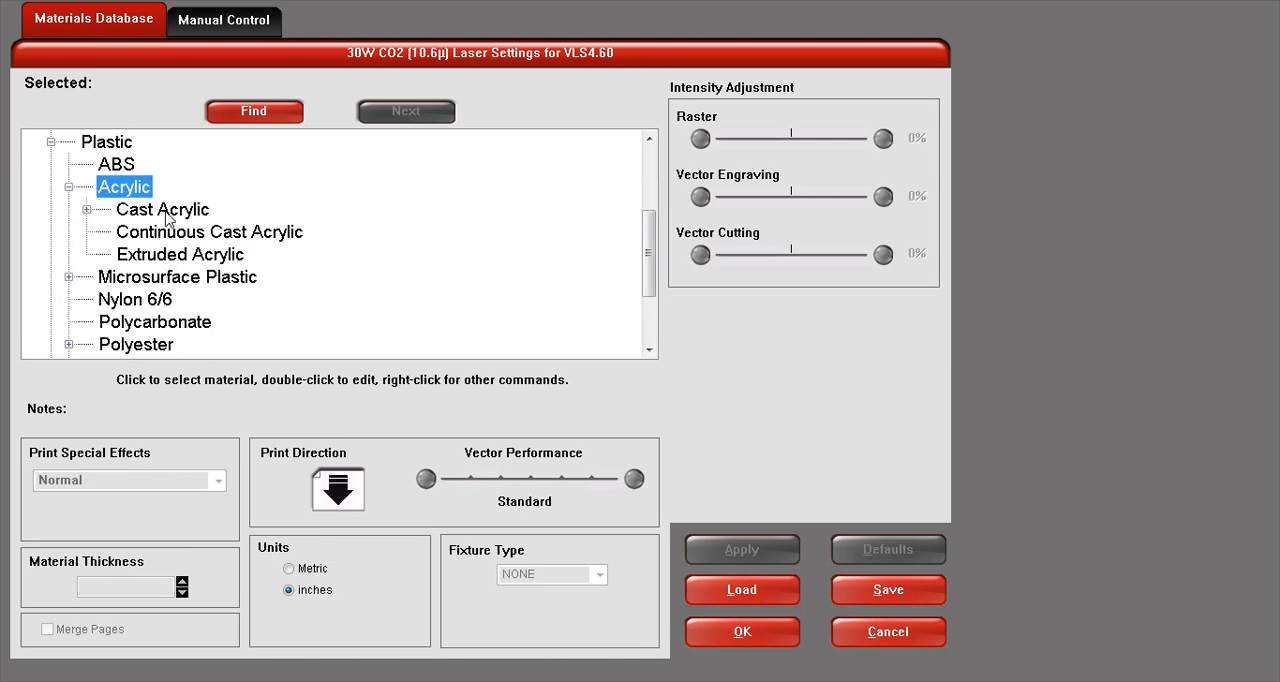
click(141, 259)
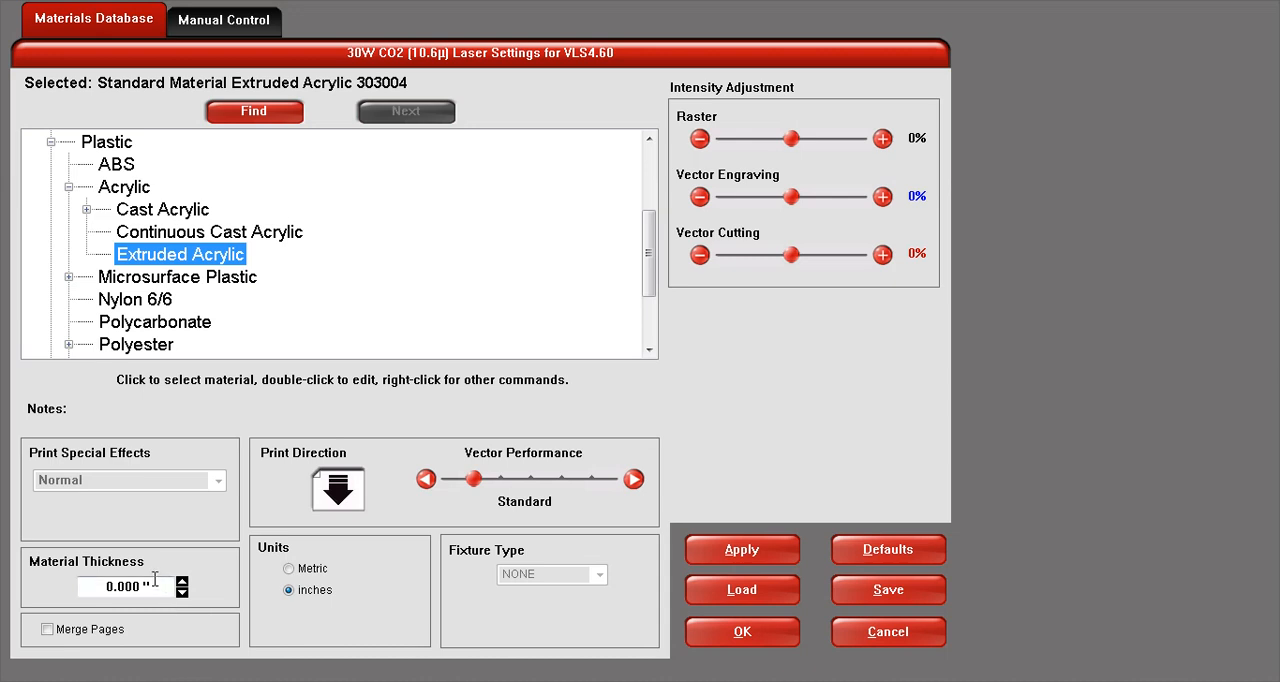
drag(152, 586, 64, 585)
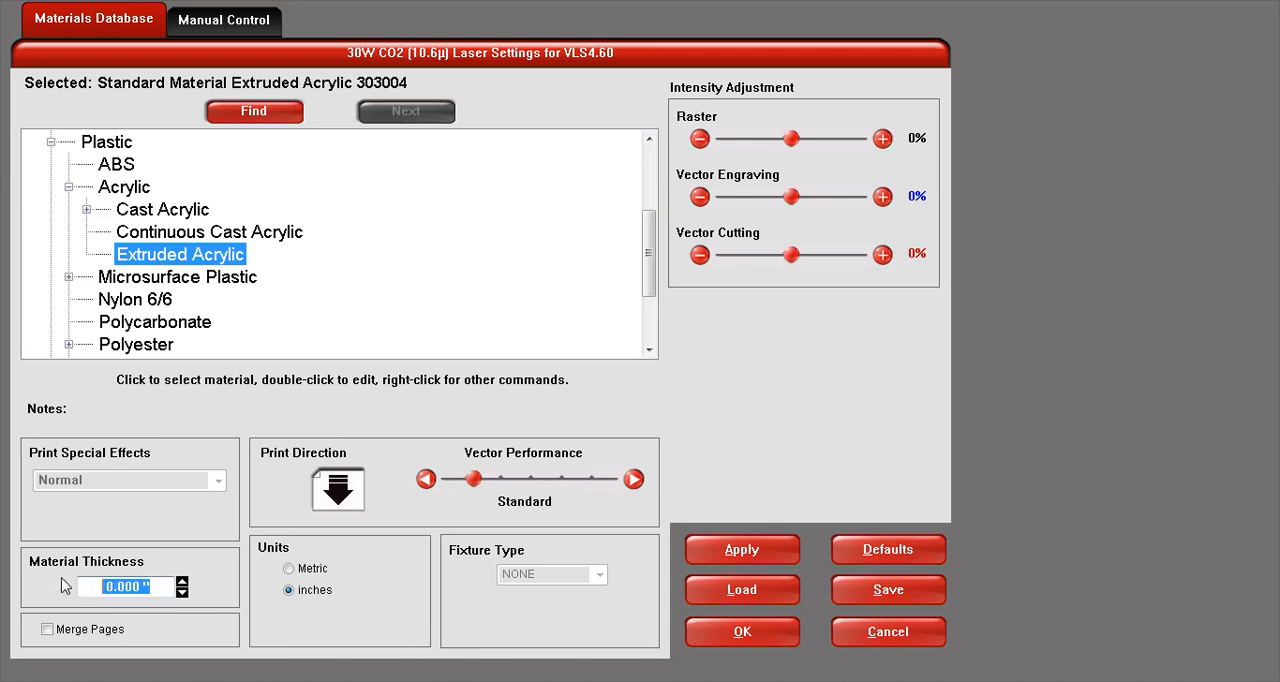
text(.125)
click(741, 560)
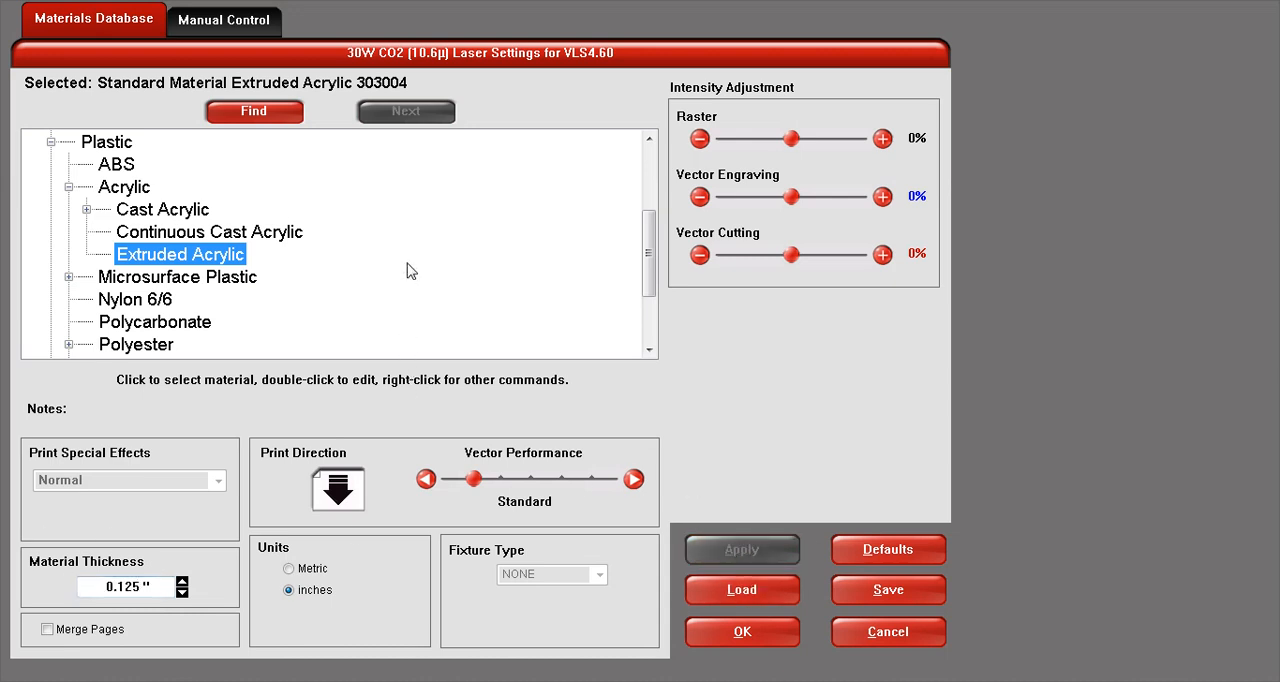
click(212, 27)
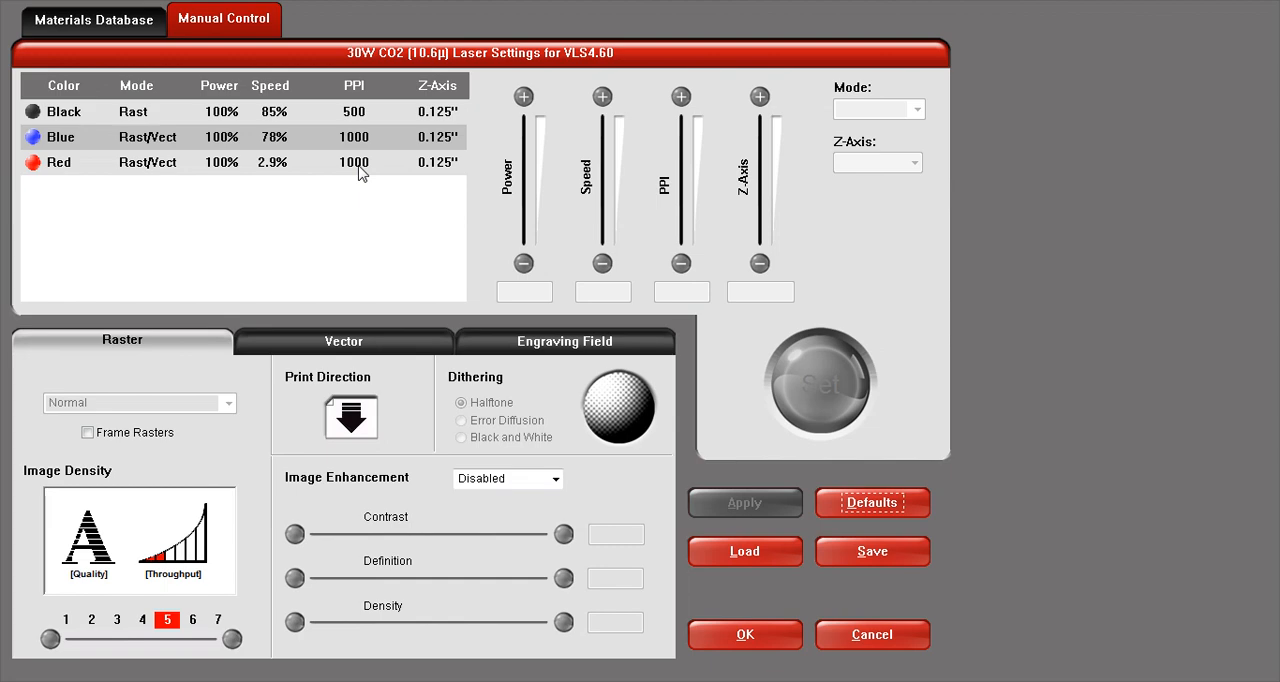
click(770, 638)
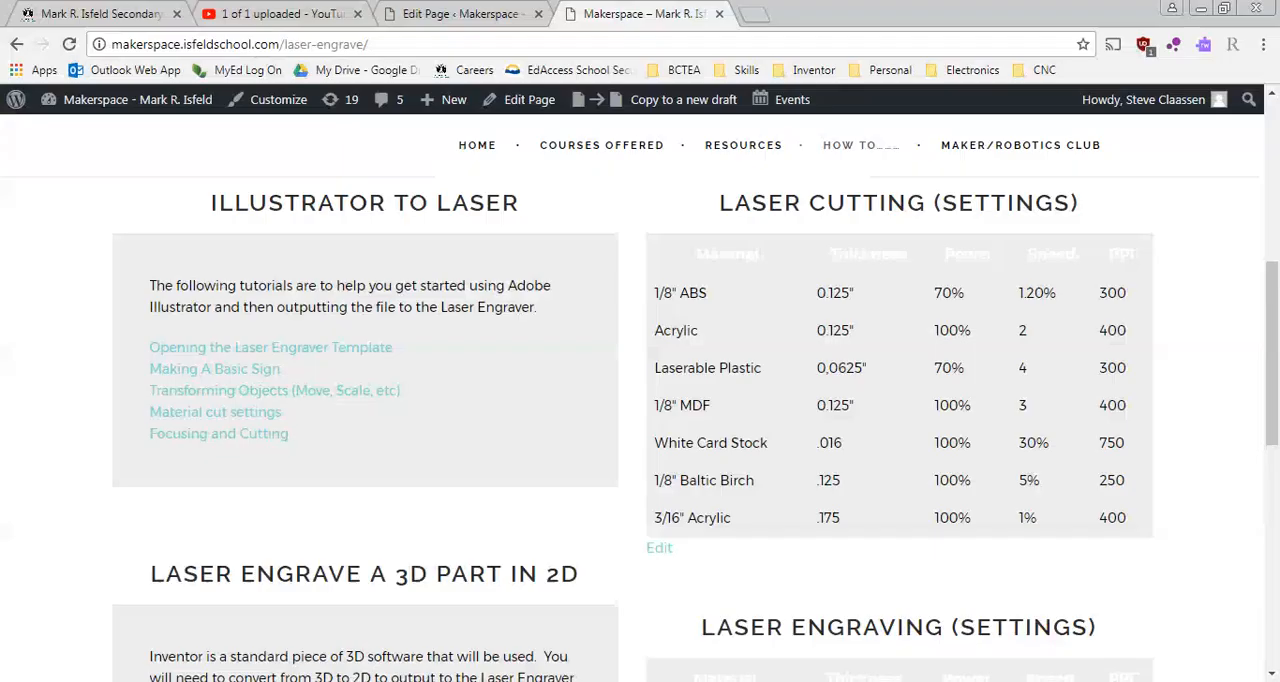
- Switch to the Makerspace website in the browser and reach the Laser Engrave how-to page from the home page
scroll(880, 331, up, 10)
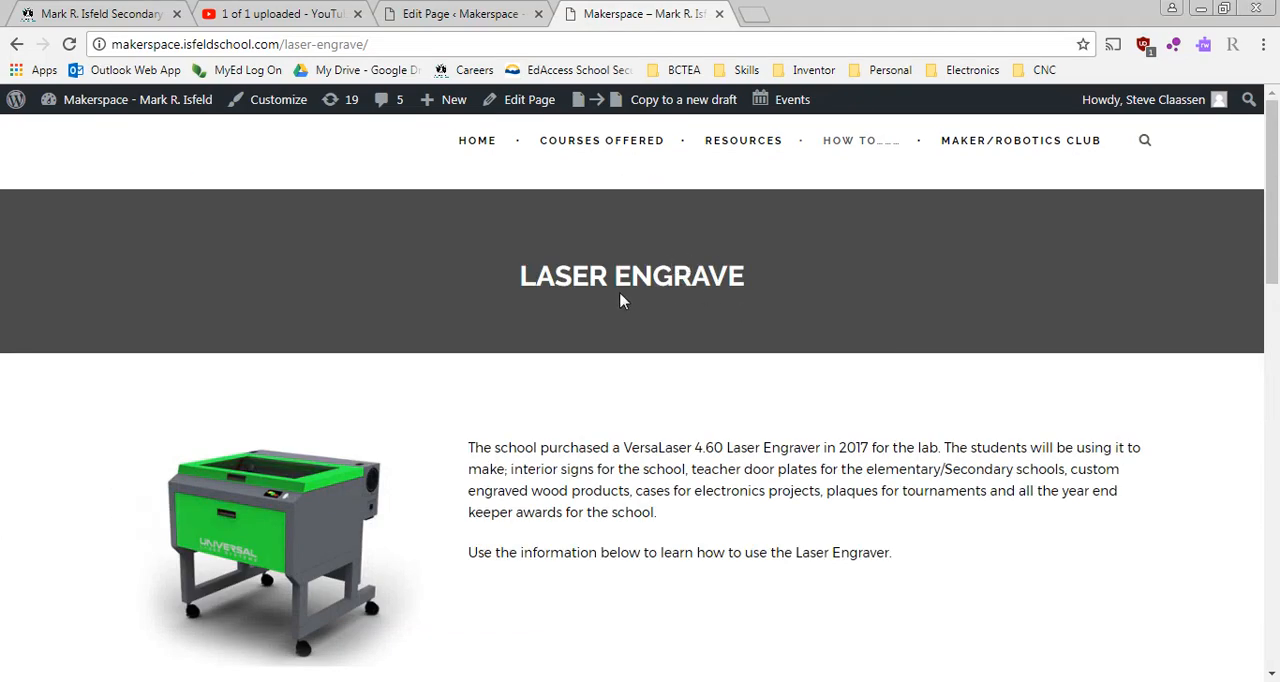
click(484, 142)
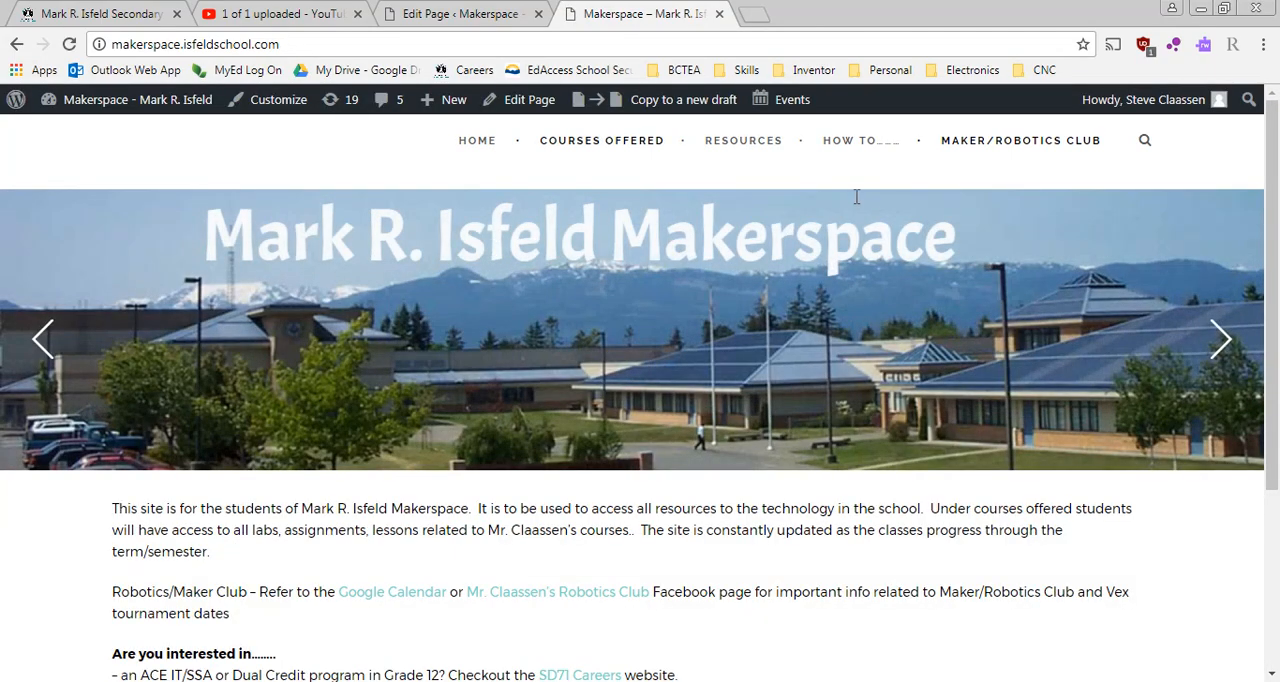
click(874, 142)
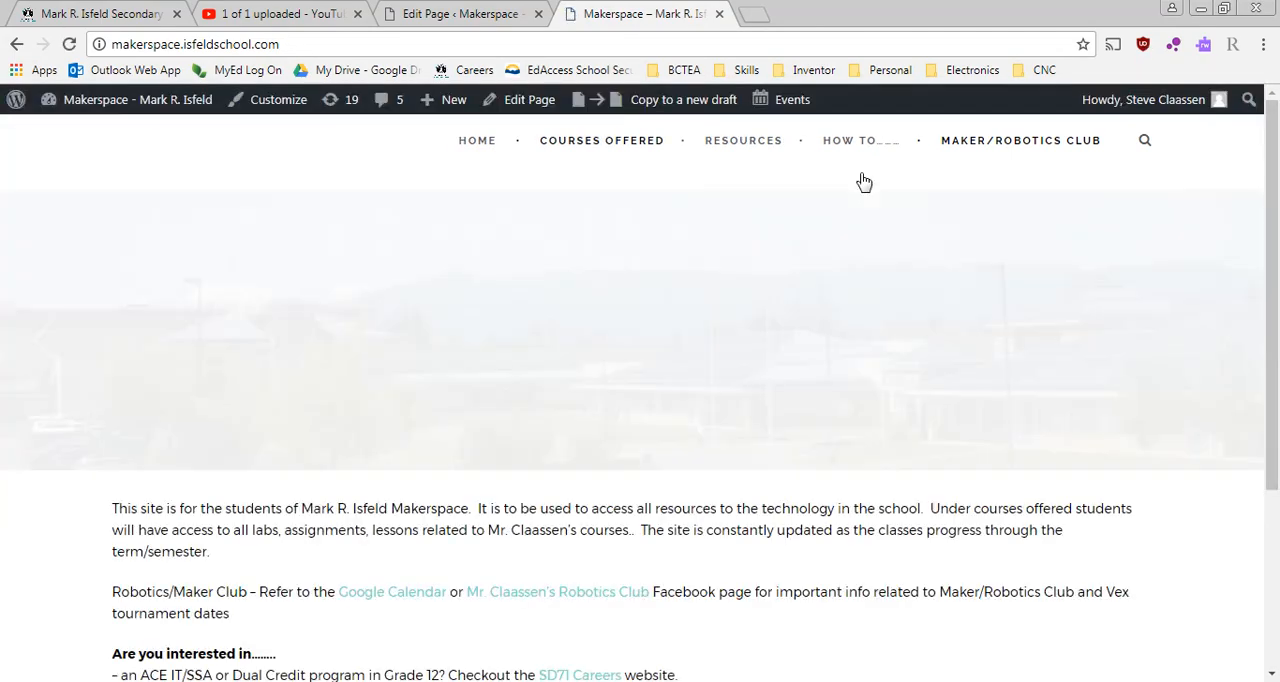
mouse_move(848, 148)
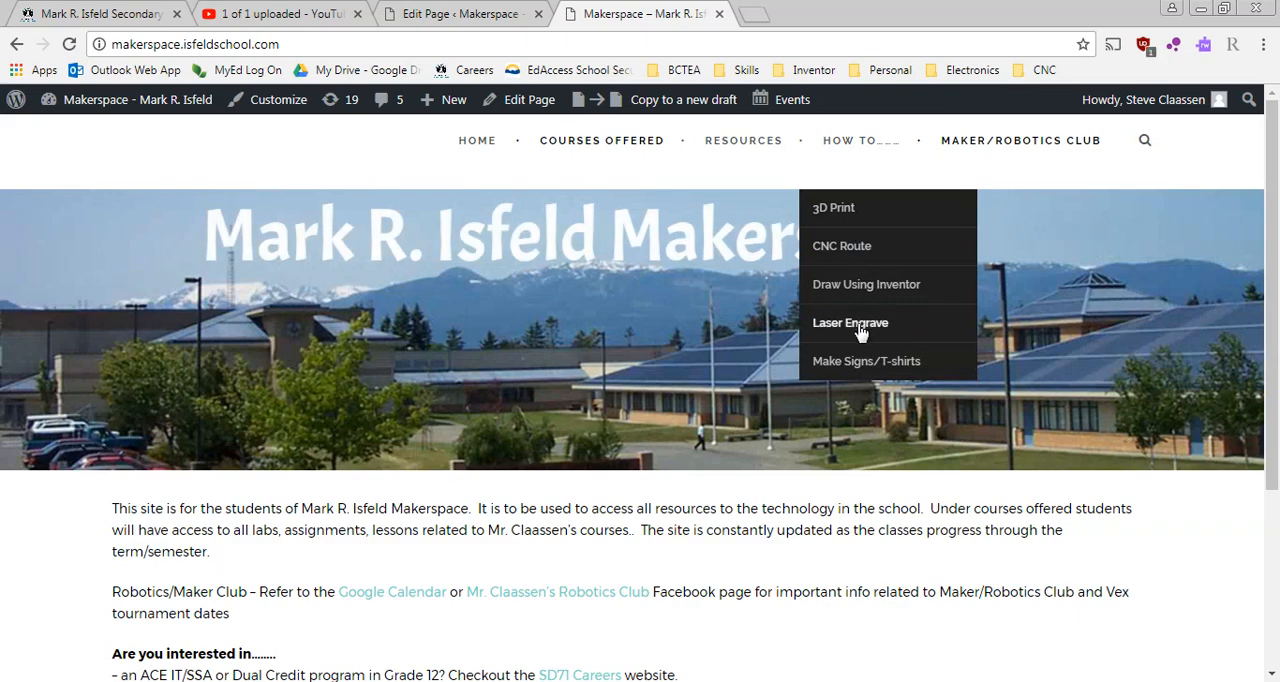
click(860, 330)
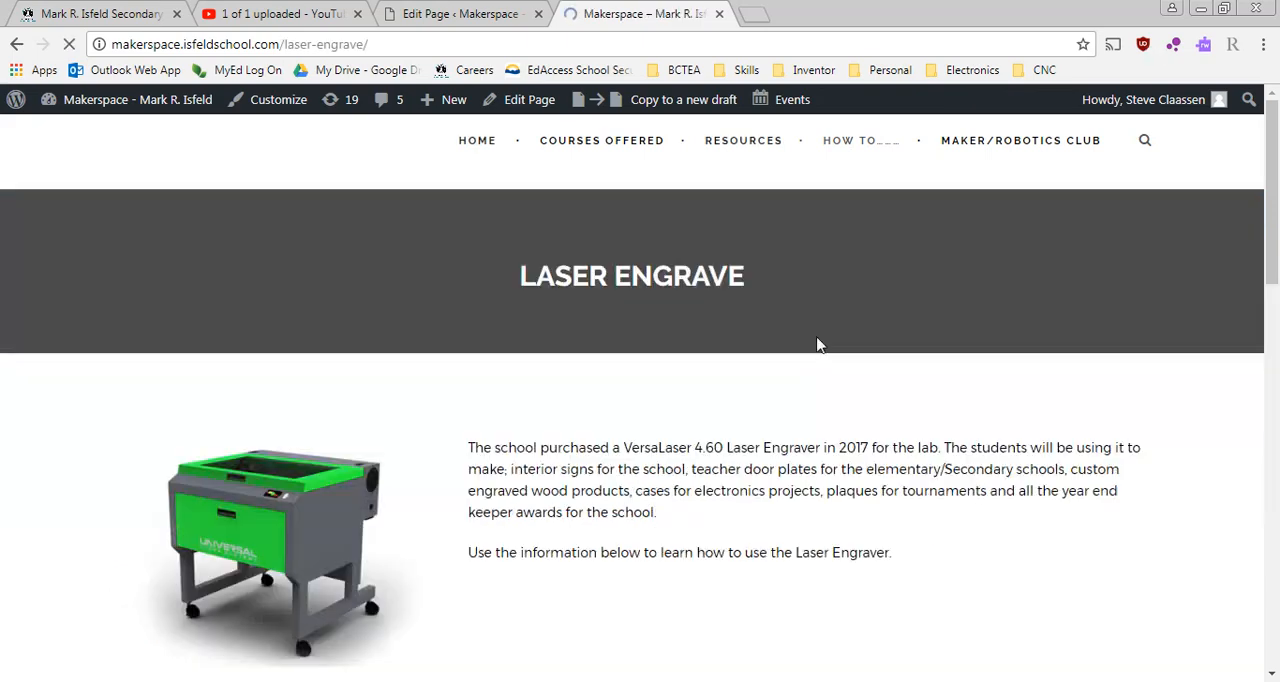
- Examine the laser cutting and laser engraving settings tables on the Laser Engrave page
scroll(560, 437, down, 3)
scroll(560, 437, down, 2)
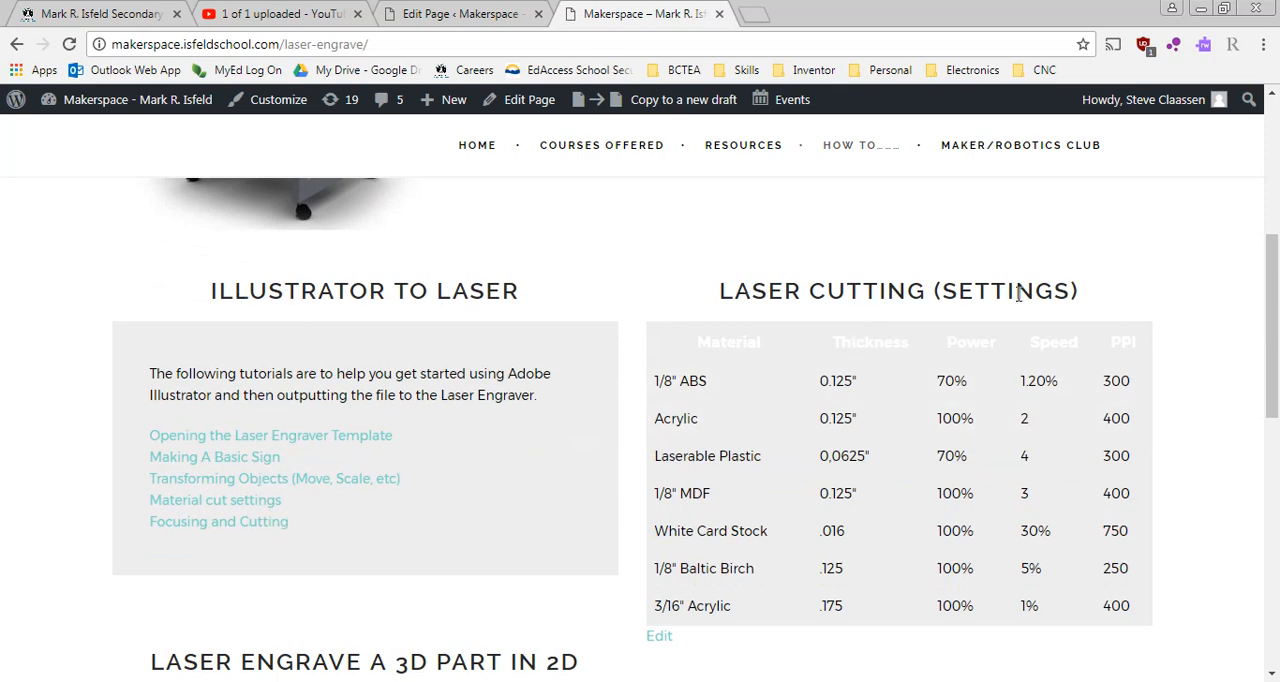
scroll(1019, 293, down, 1)
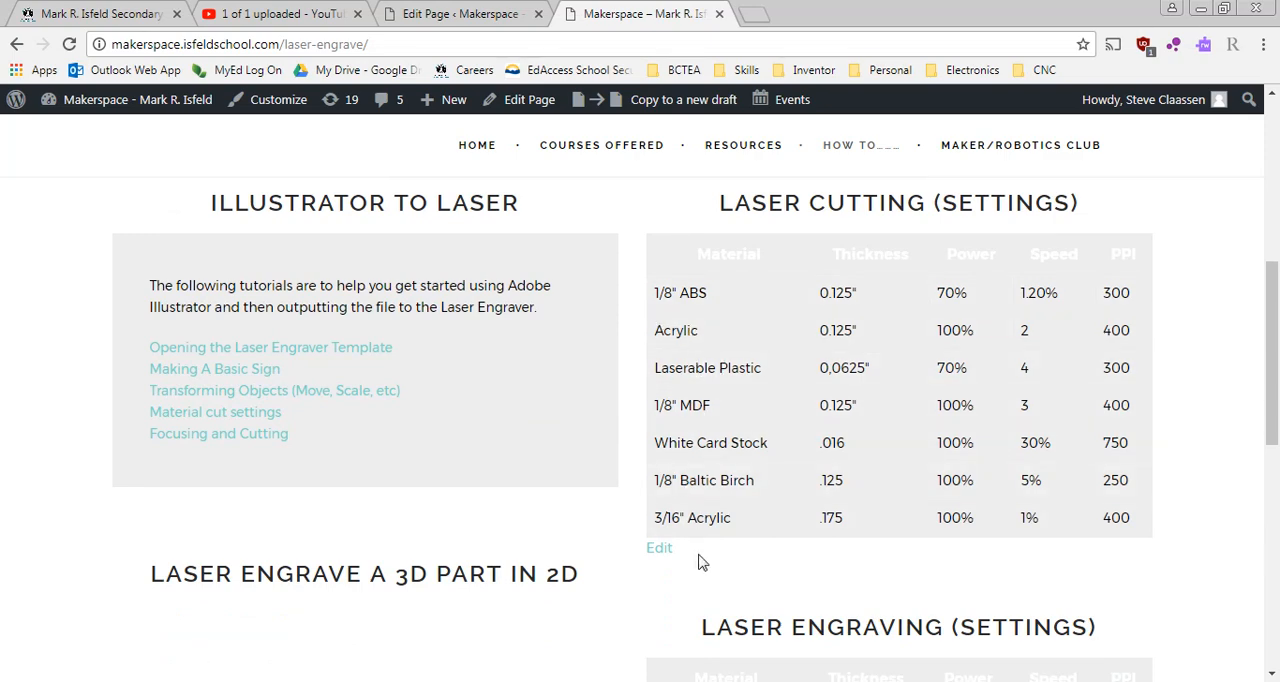
scroll(768, 546, down, 2)
scroll(768, 546, down, 1)
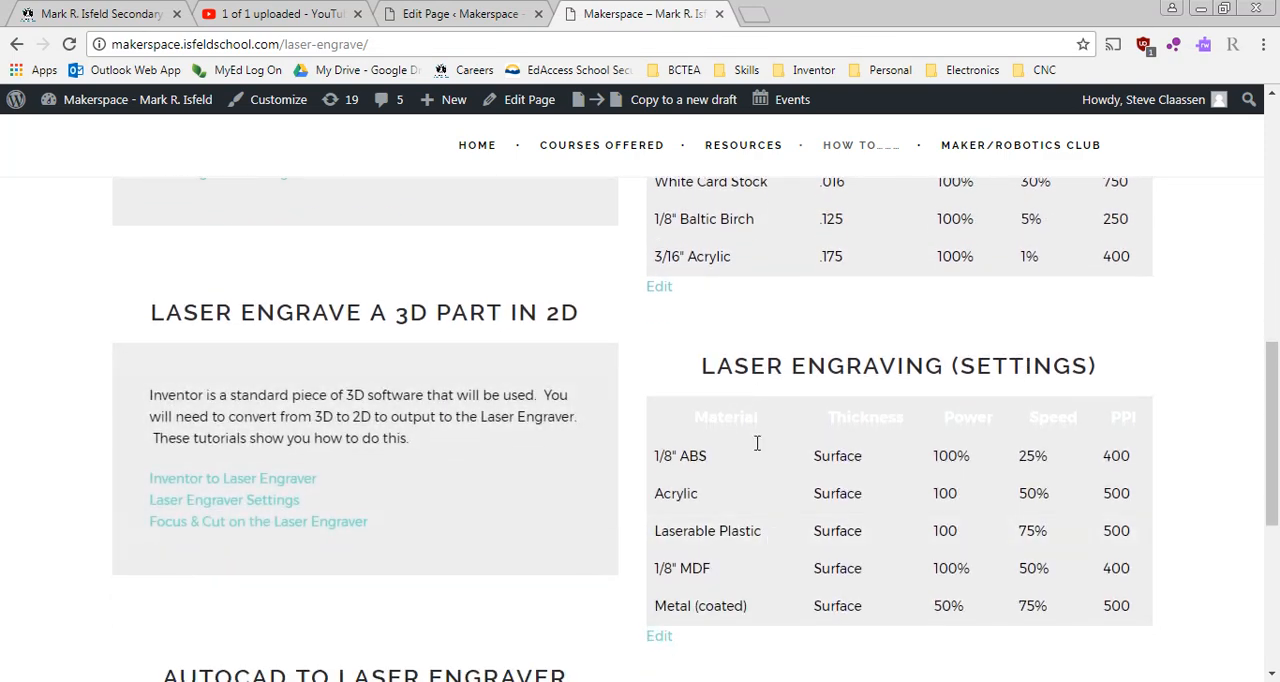
scroll(912, 276, up, 4)
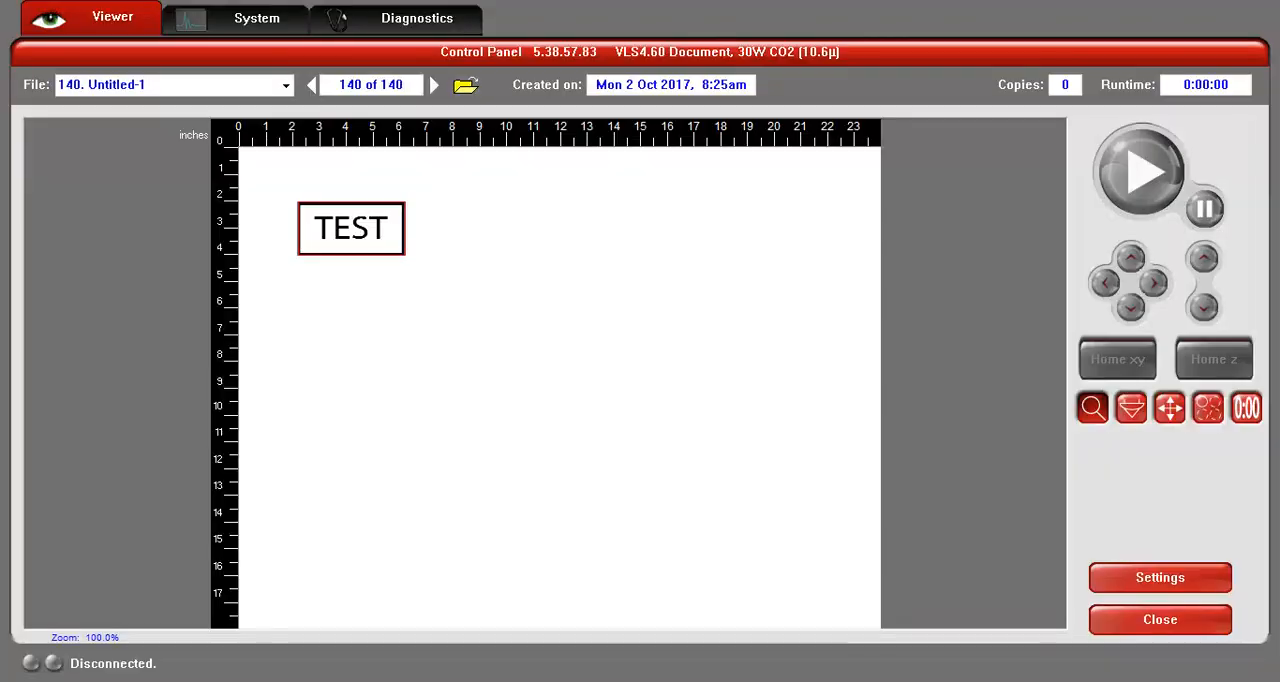
- Return to the Control Panel's laser settings and set the red color's speed to 3% and PPI to 400
click(1160, 578)
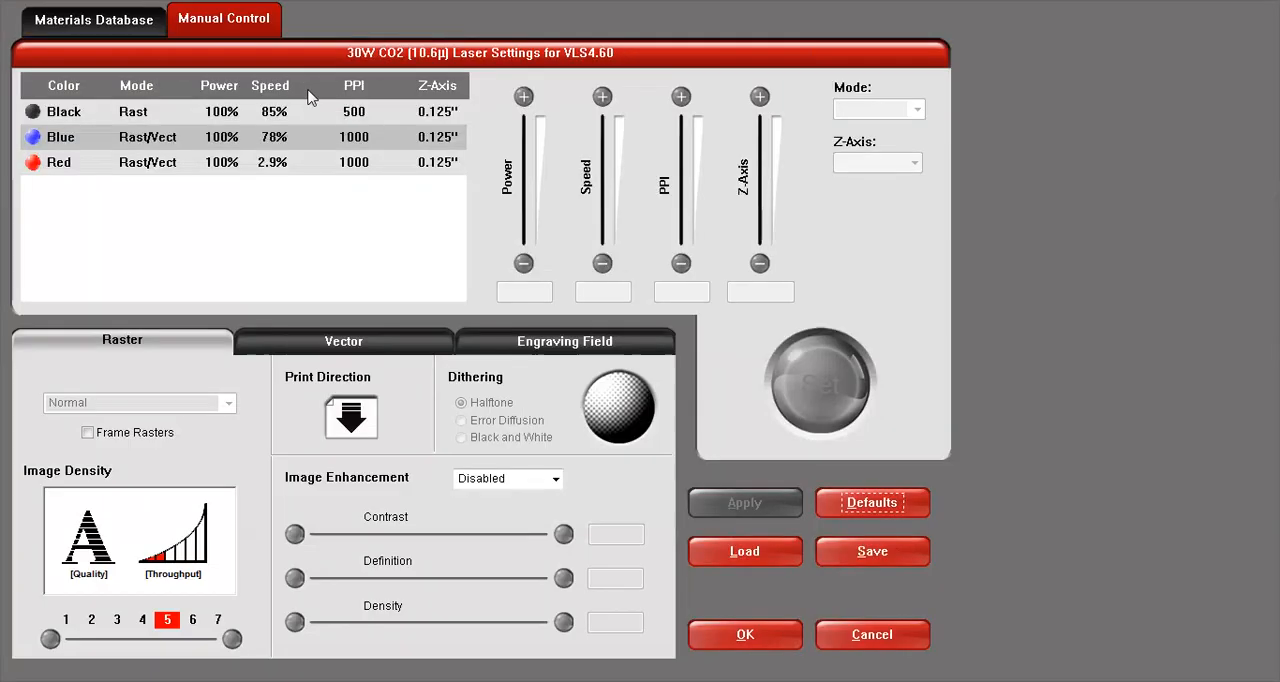
click(150, 163)
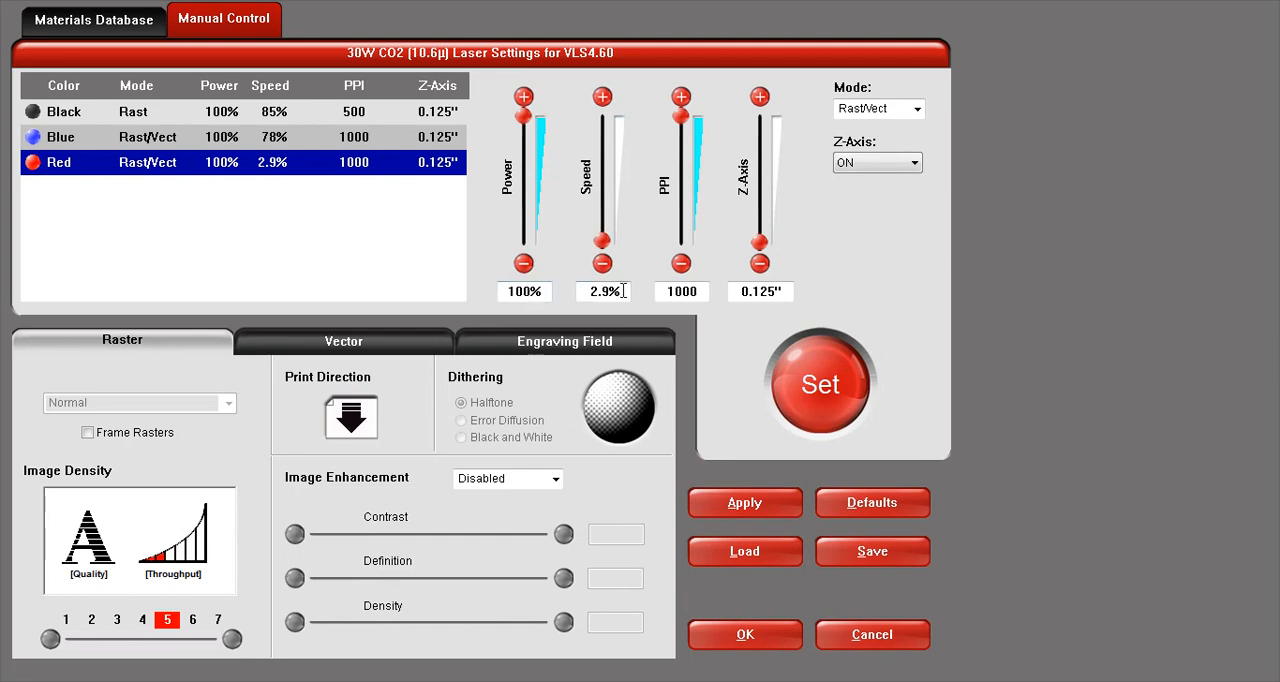
drag(623, 291, 555, 302)
text(3)
key(Tab)
text(400)
click(830, 388)
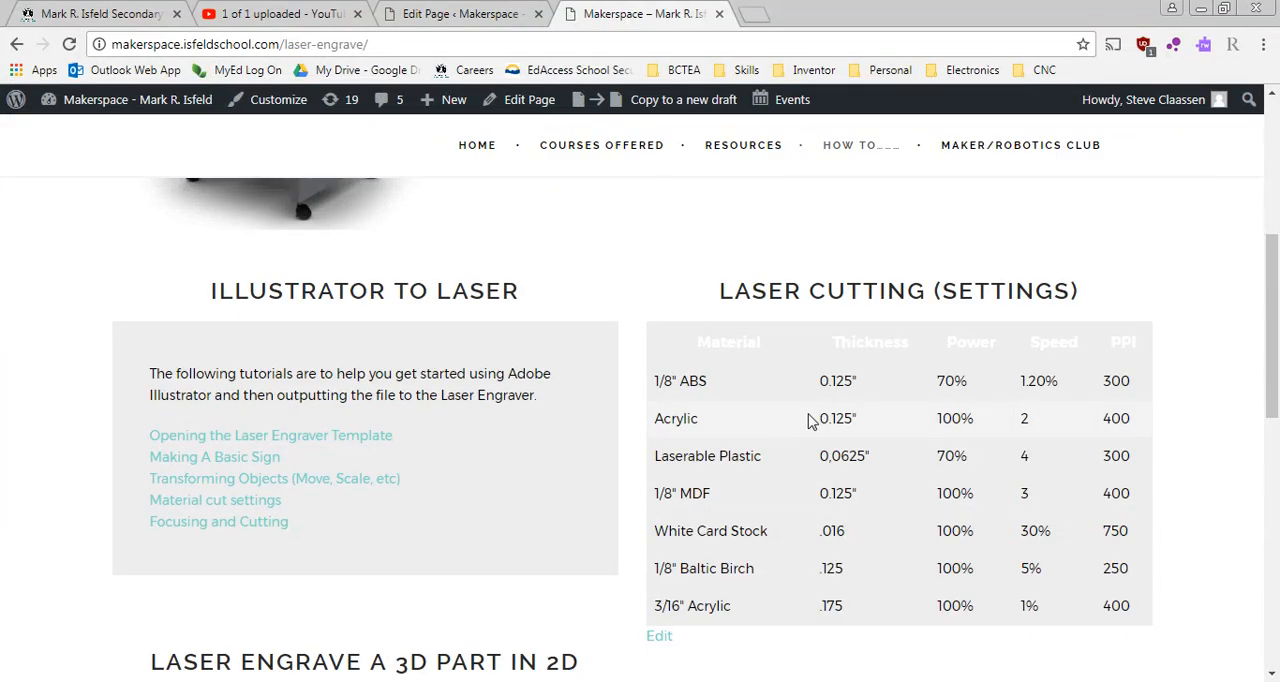
- Check the website's engraving settings table, and set the black color's speed to 50% and PPI to 400 in the laser settings
scroll(818, 424, down, 3)
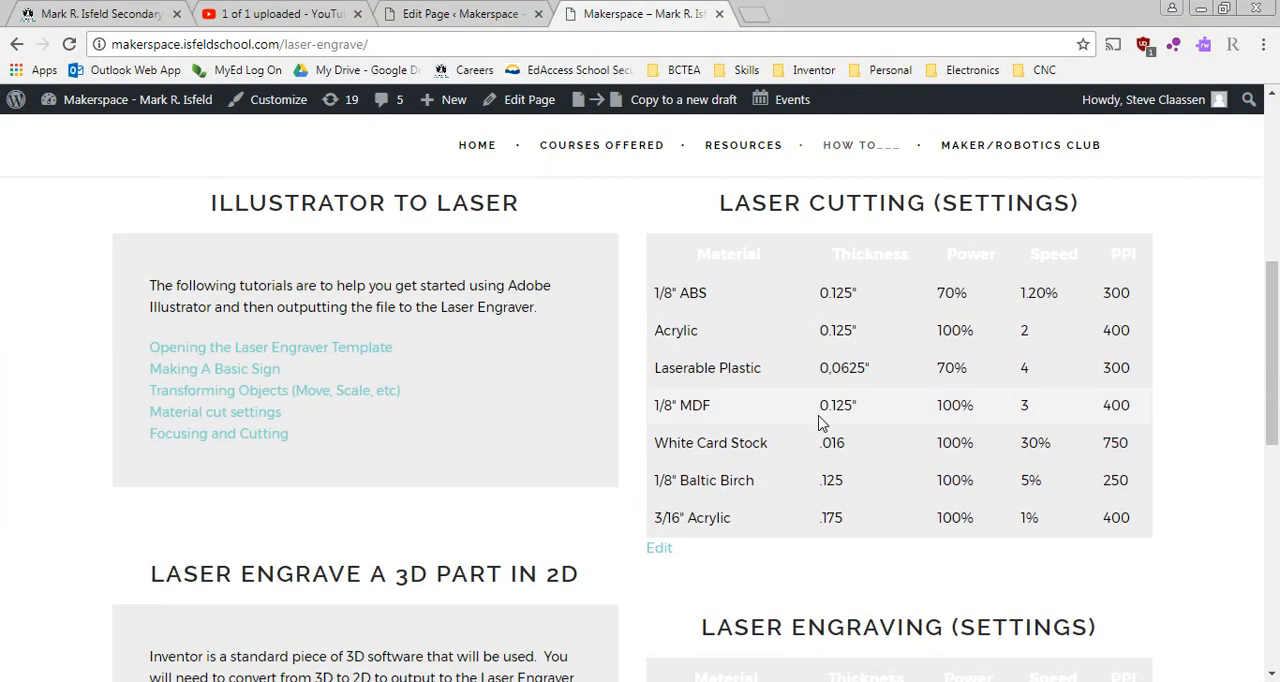
scroll(818, 424, down, 2)
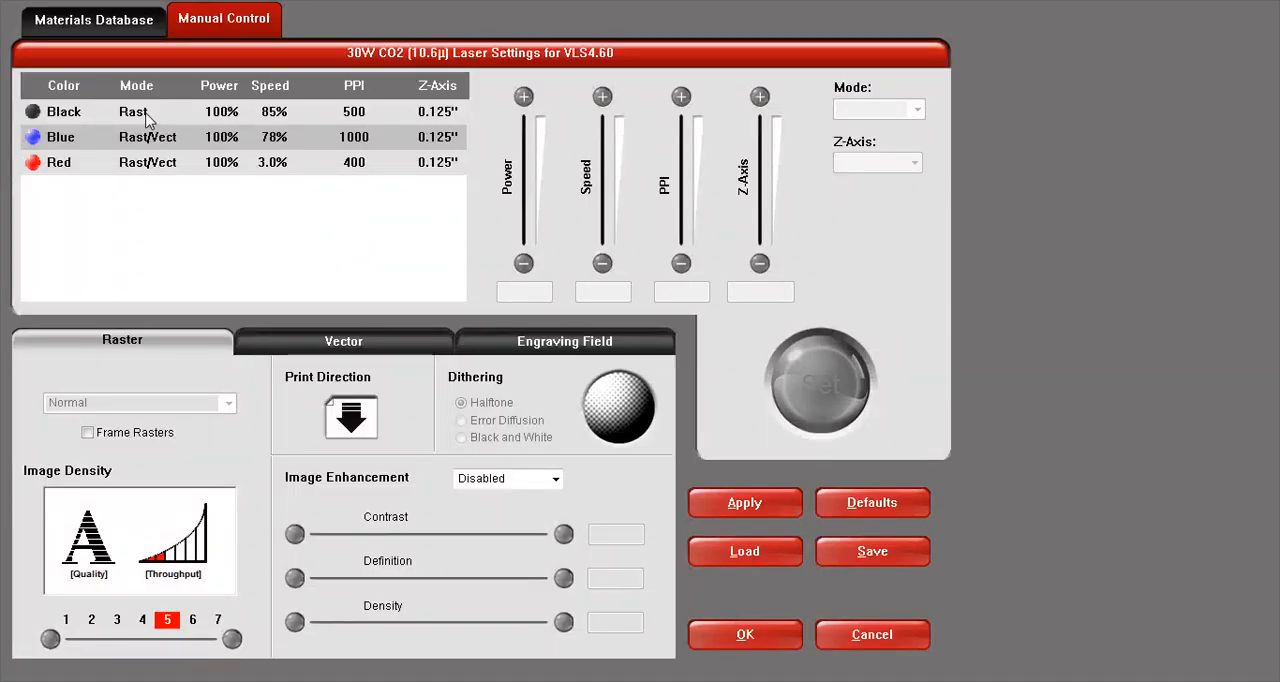
click(295, 117)
double_click(603, 291)
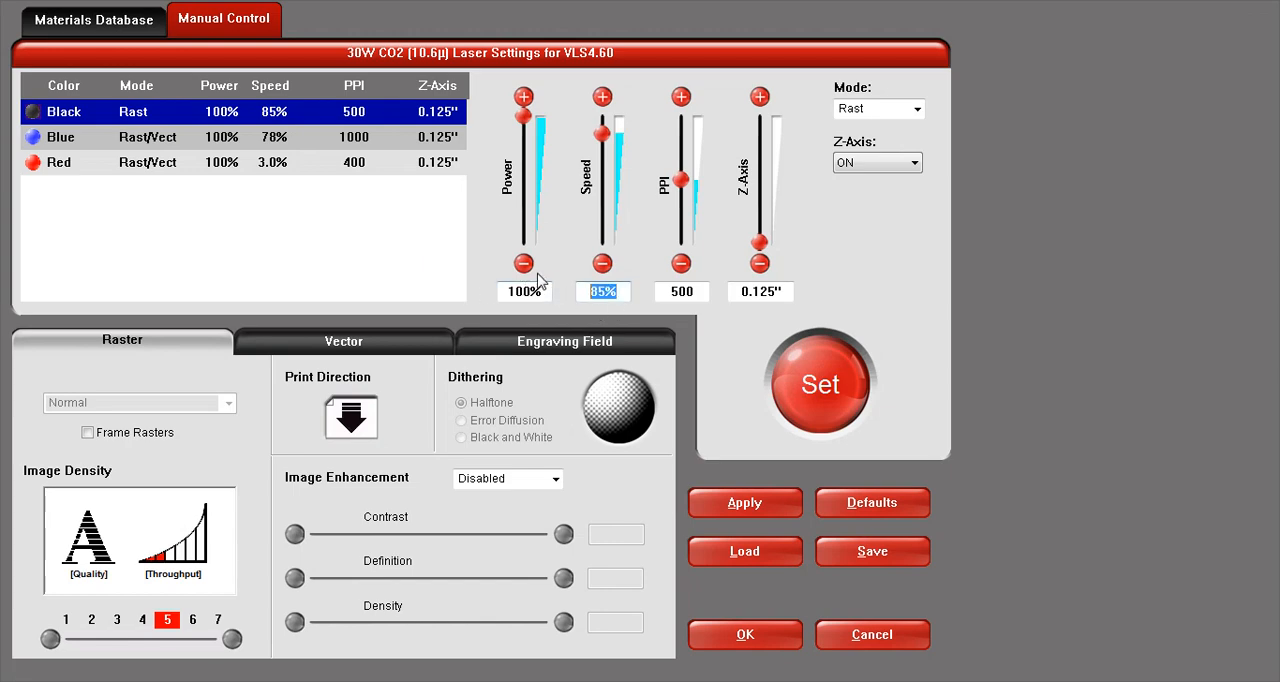
text(50)
key(Tab)
text(400)
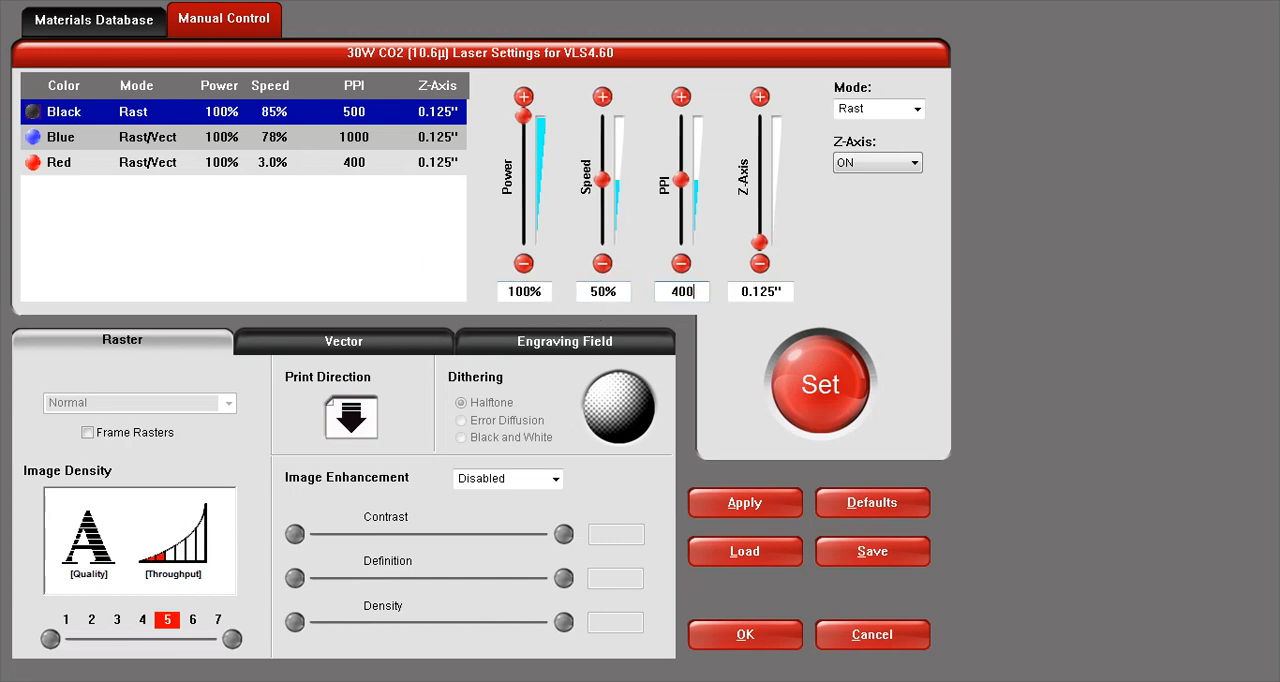
click(828, 386)
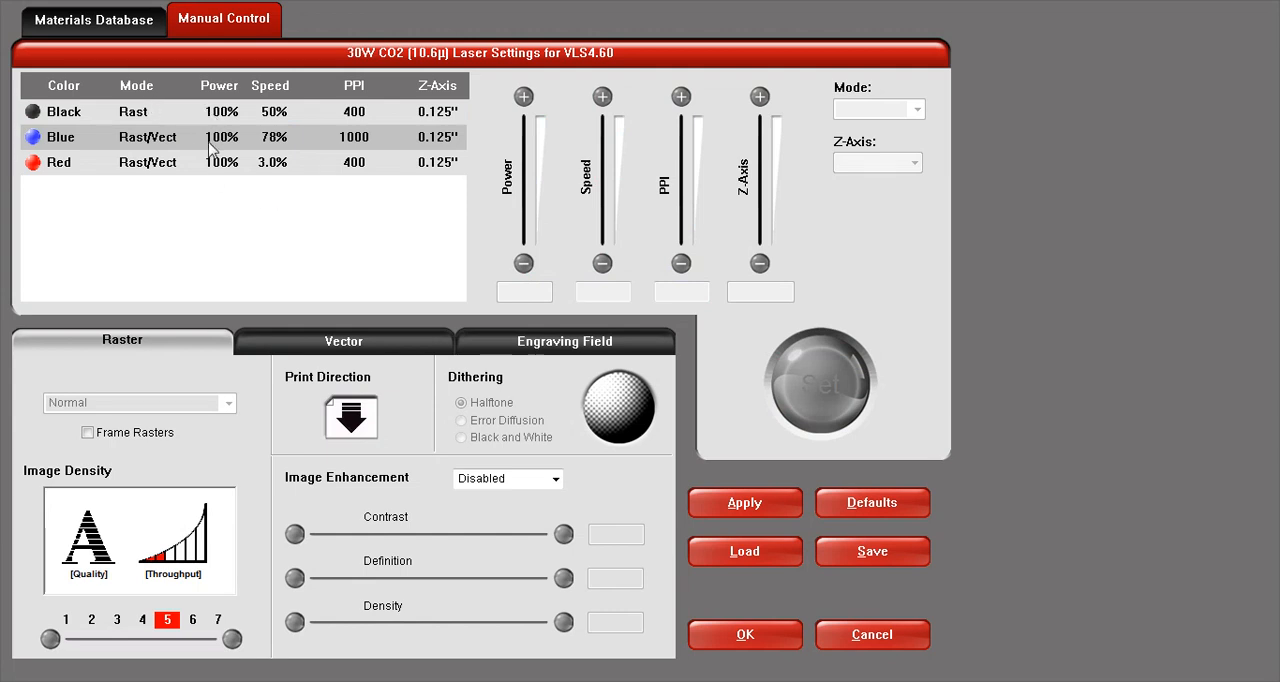
- Review the red and black color settings, apply them, and close the laser settings
click(280, 172)
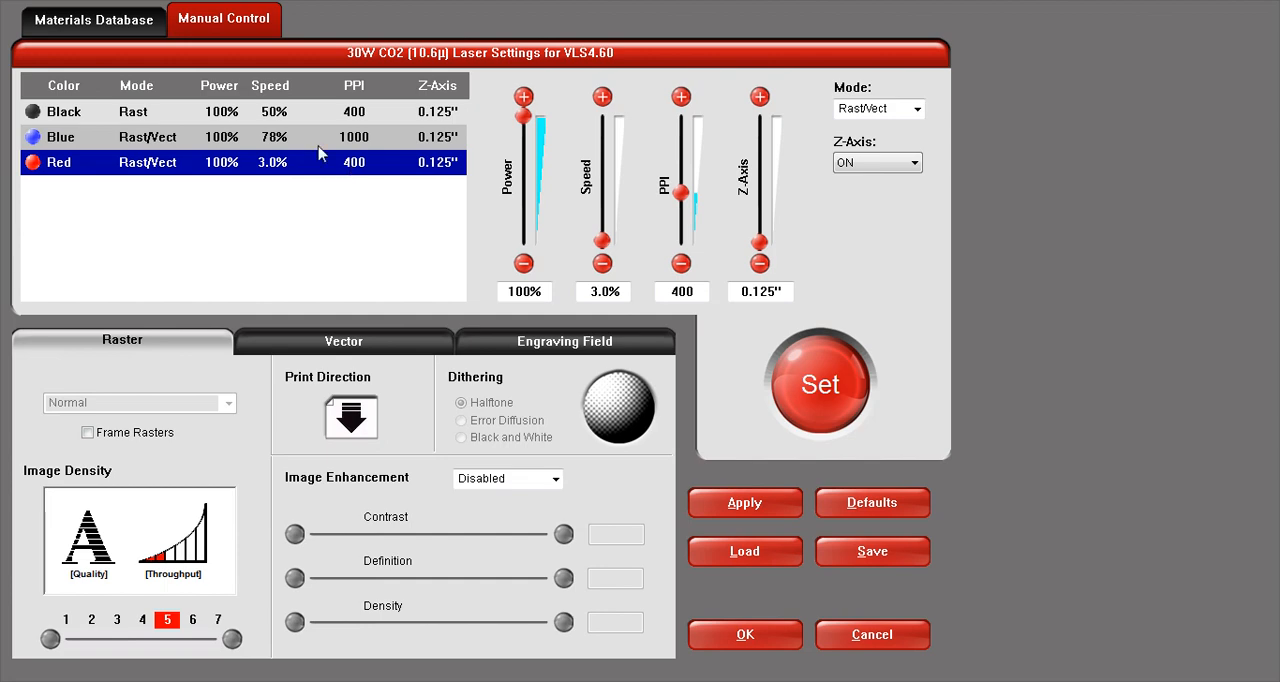
ctrl+click(146, 112)
ctrl+click(200, 171)
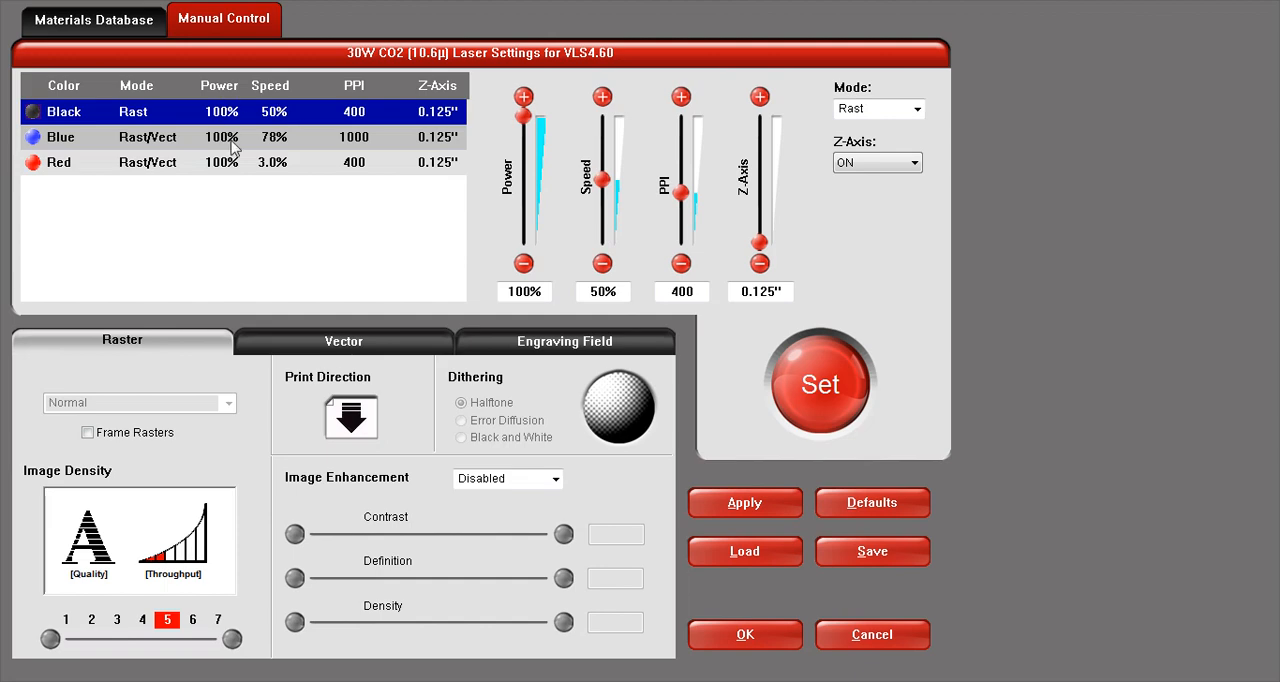
click(749, 506)
click(757, 645)
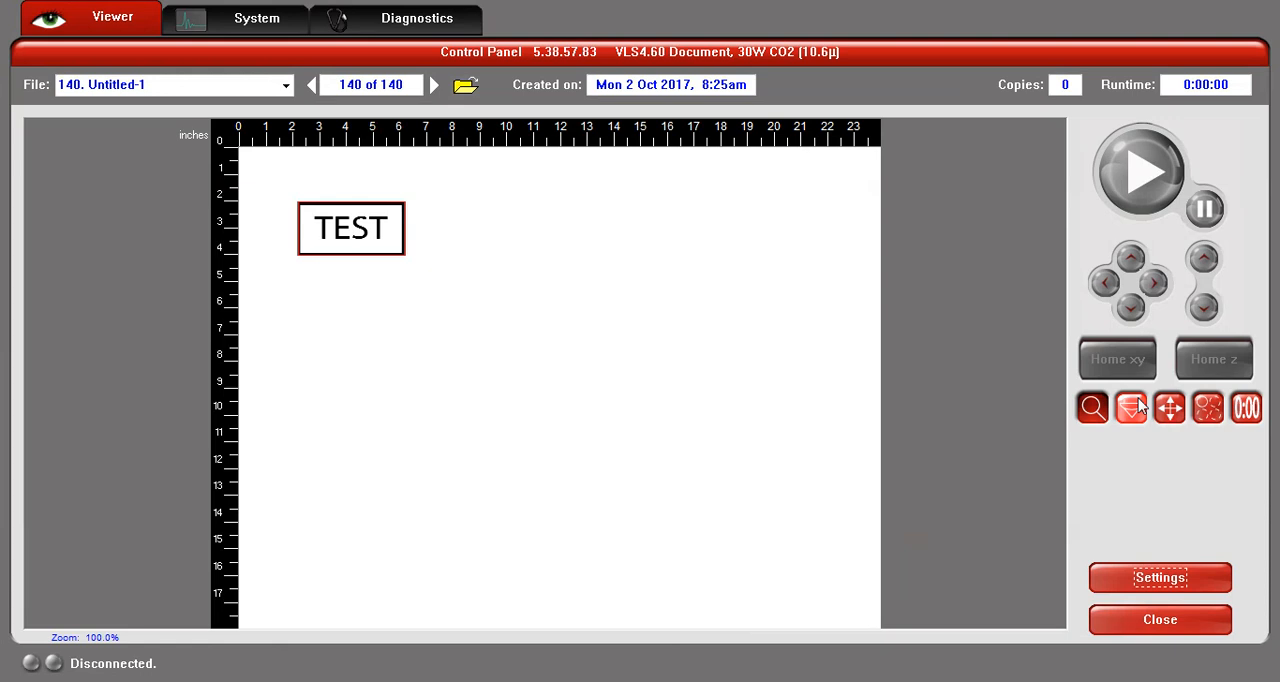
- Duplicate the TEST sign into a grid of 2 copies in x and 2 in y with the 0.100" displacement
click(1207, 410)
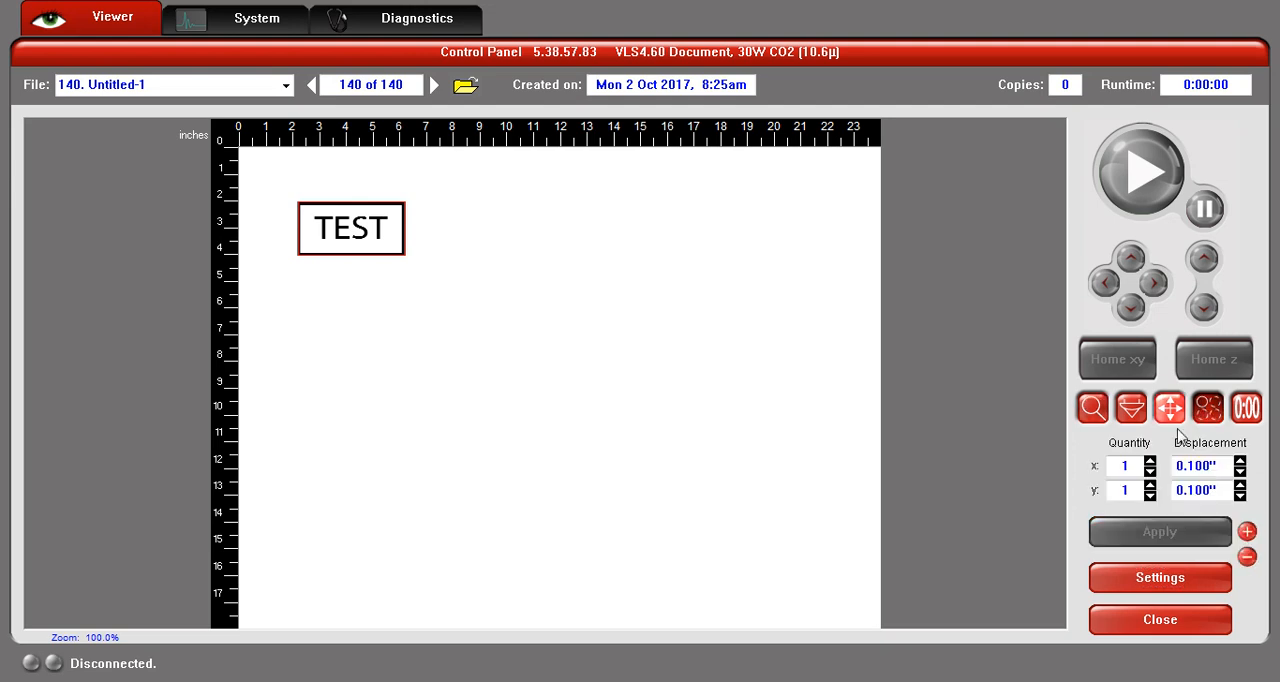
click(1151, 461)
click(1150, 484)
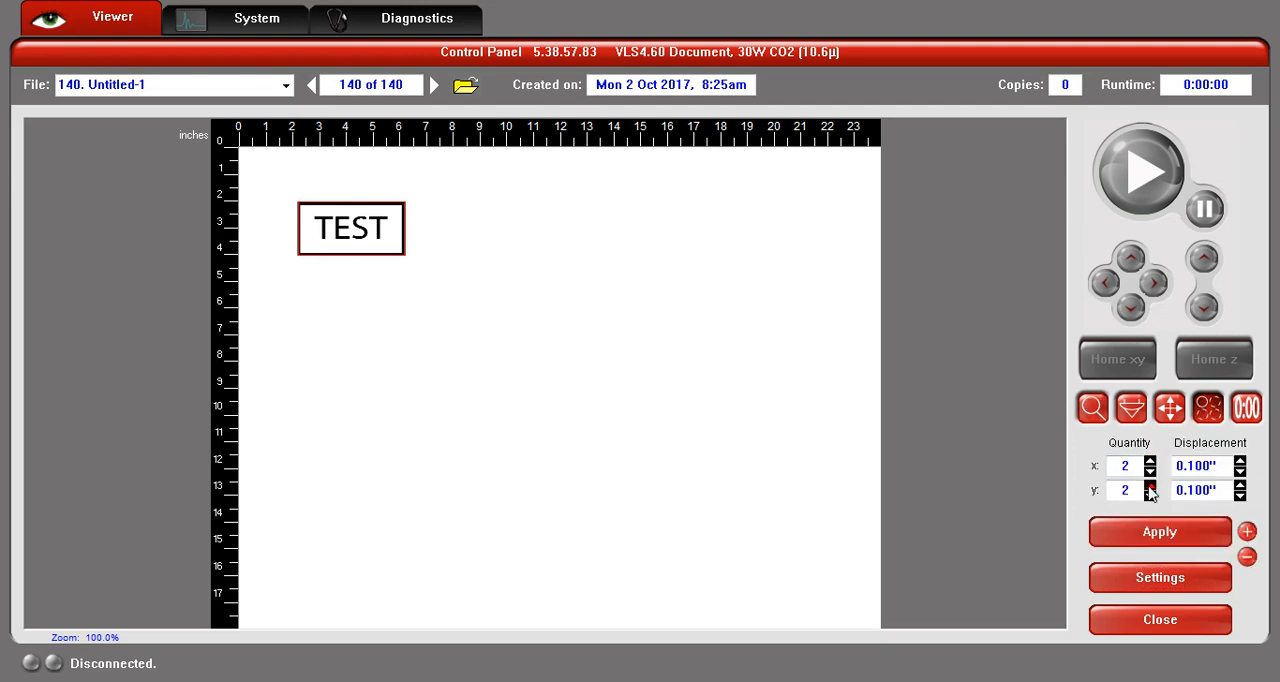
click(1157, 535)
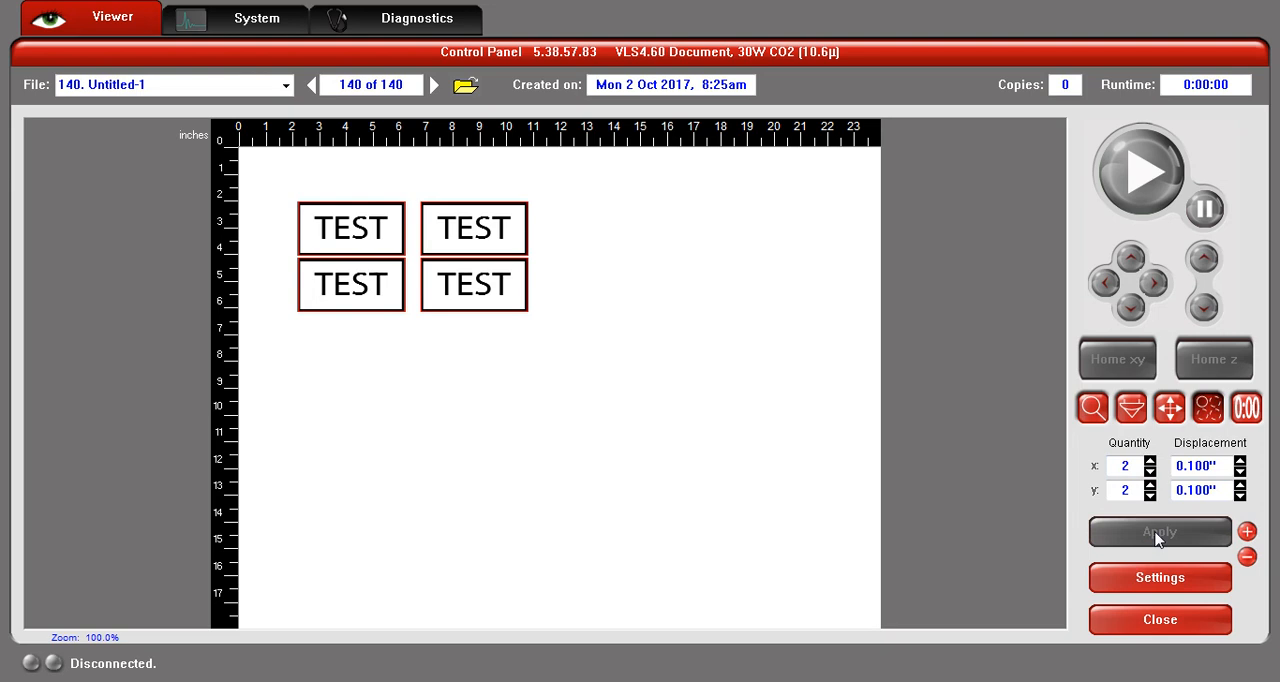
- Reduce the duplicate quantity to 1 in both x and y and apply it
click(1150, 461)
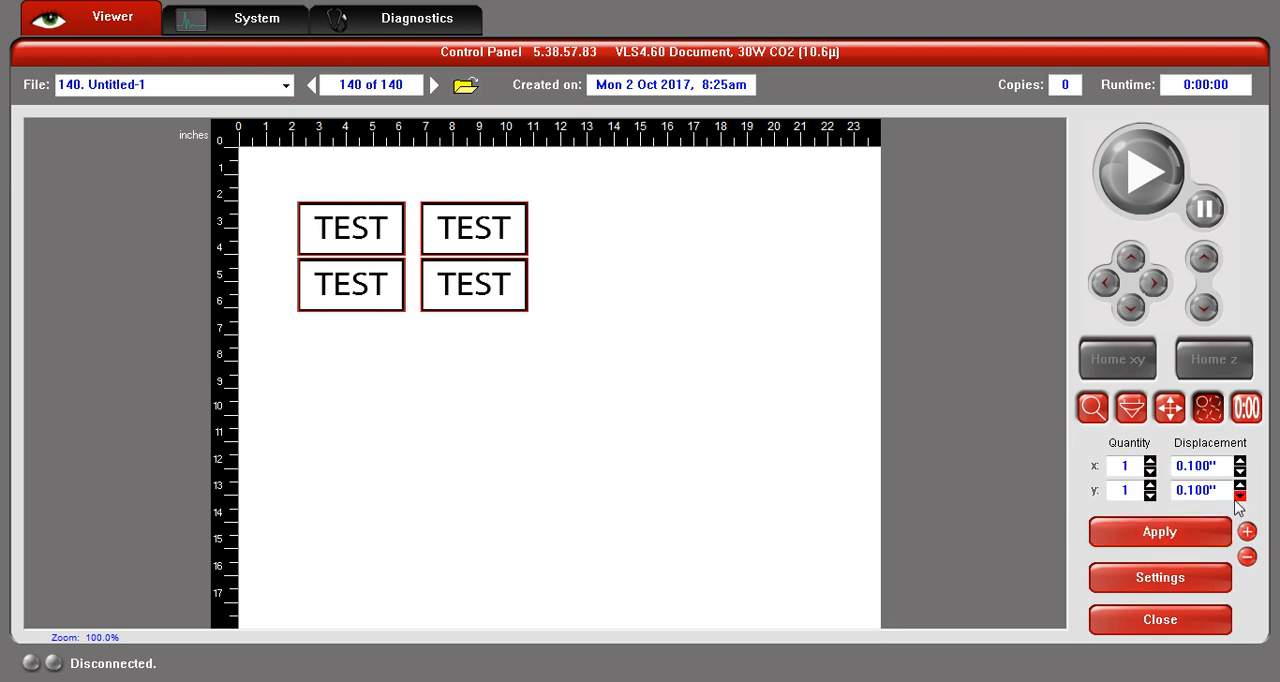
click(1189, 541)
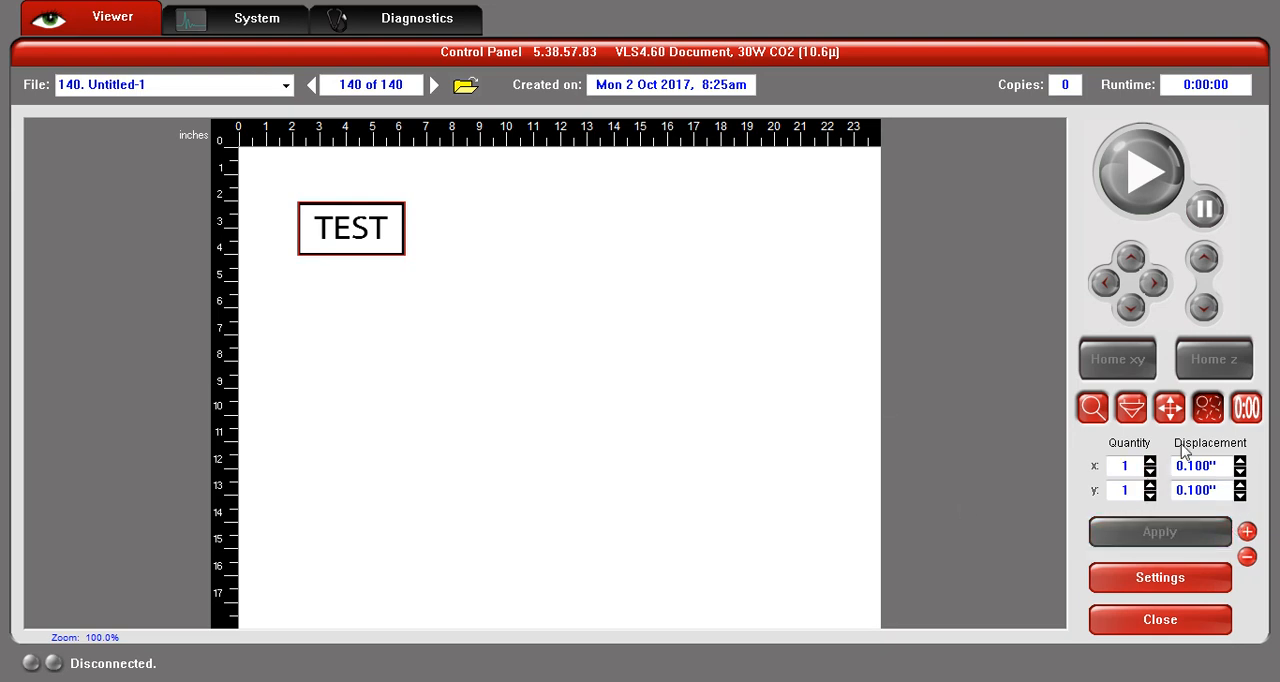
- Relocate the TEST sign freehand across the bed, ending with its center at about x 5.45" and y 2.05"
click(1170, 408)
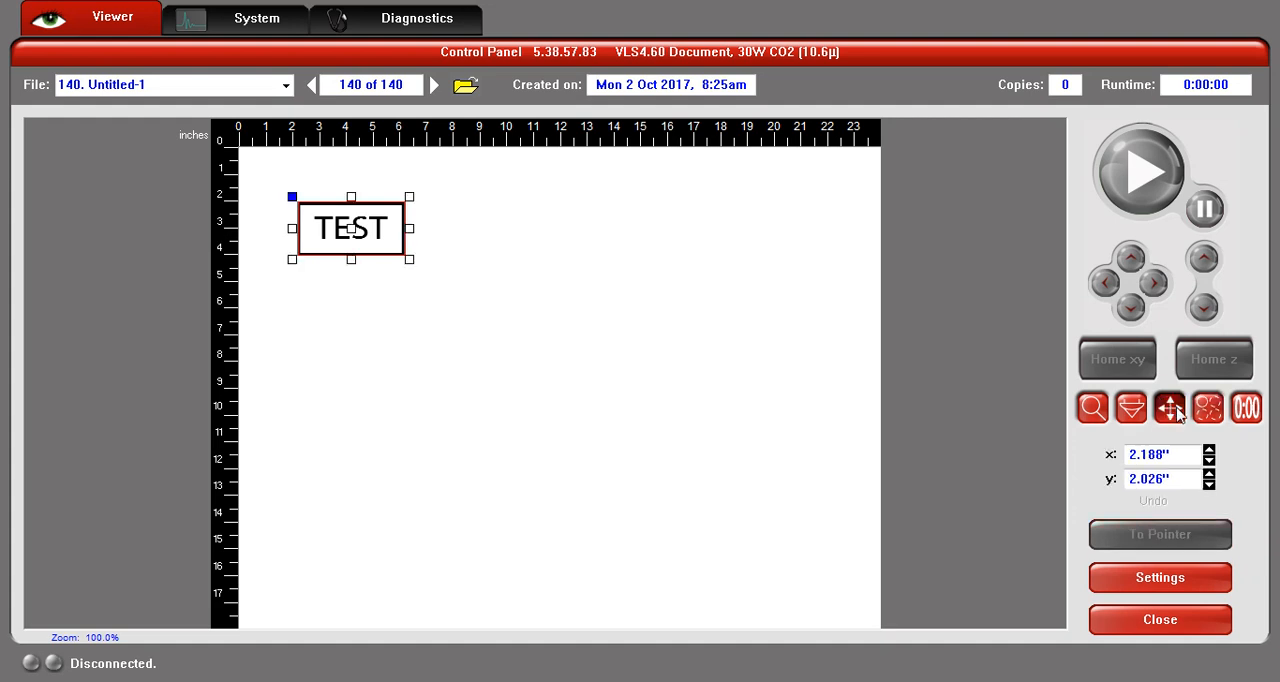
drag(352, 230, 322, 198)
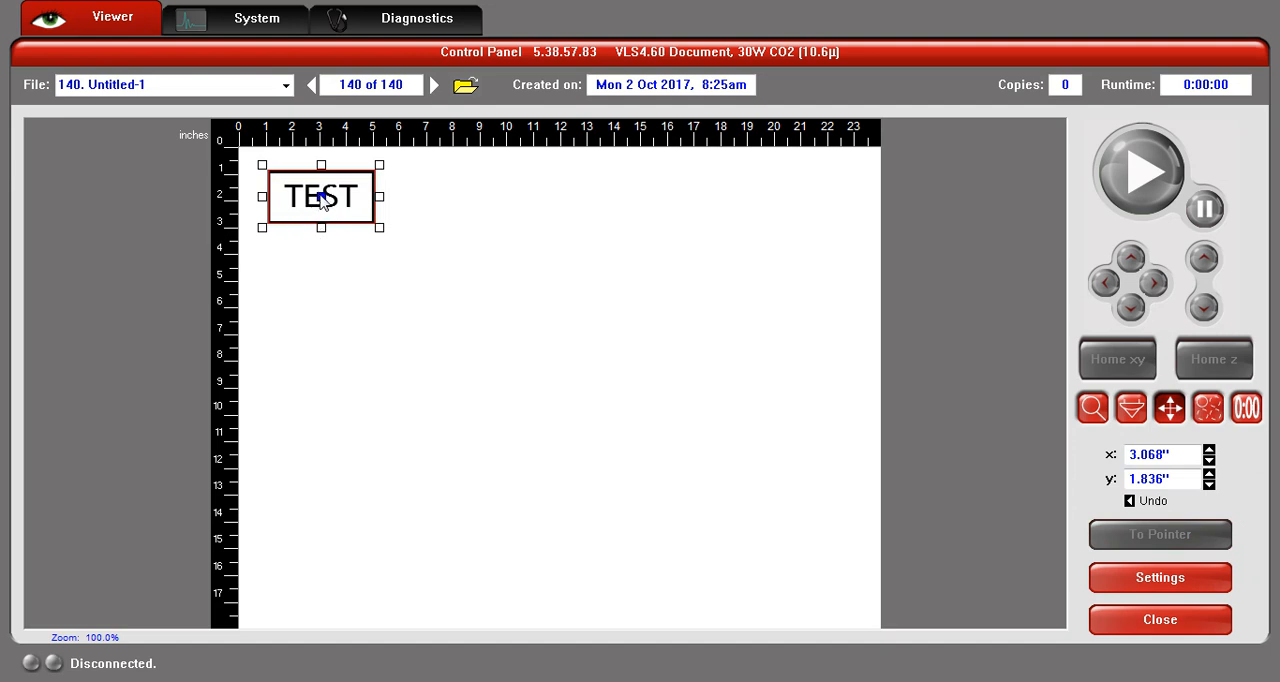
drag(322, 198, 537, 196)
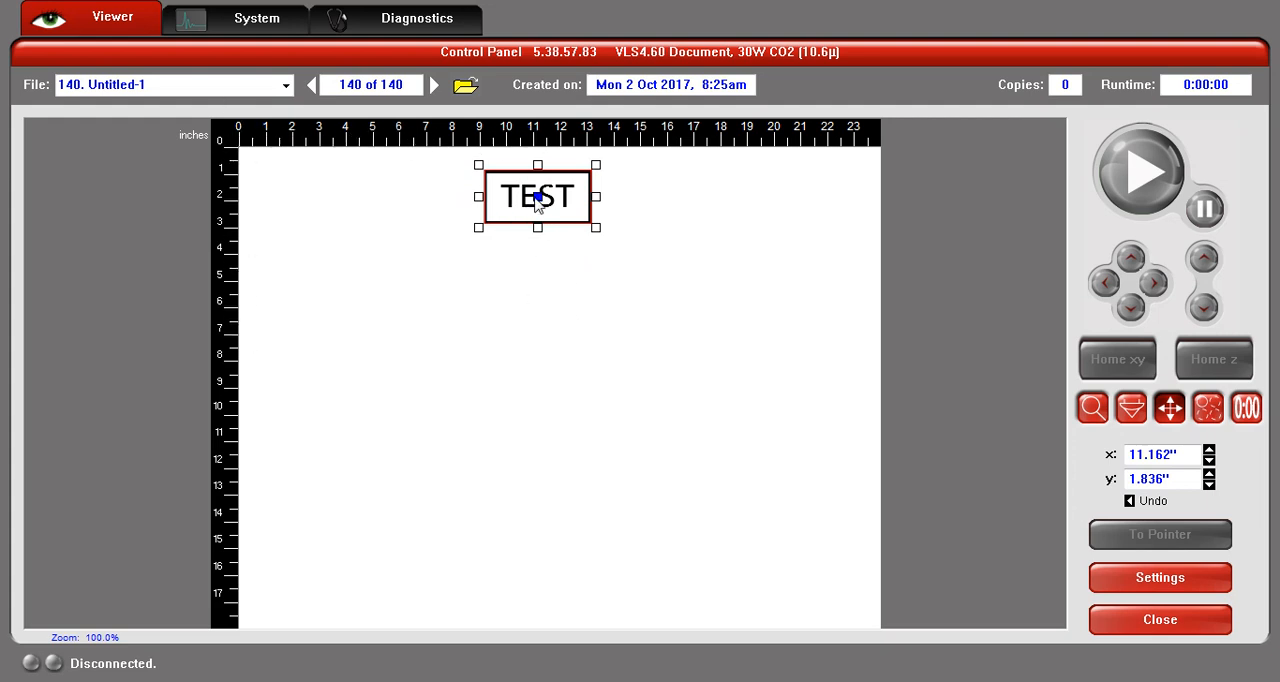
drag(534, 194, 385, 199)
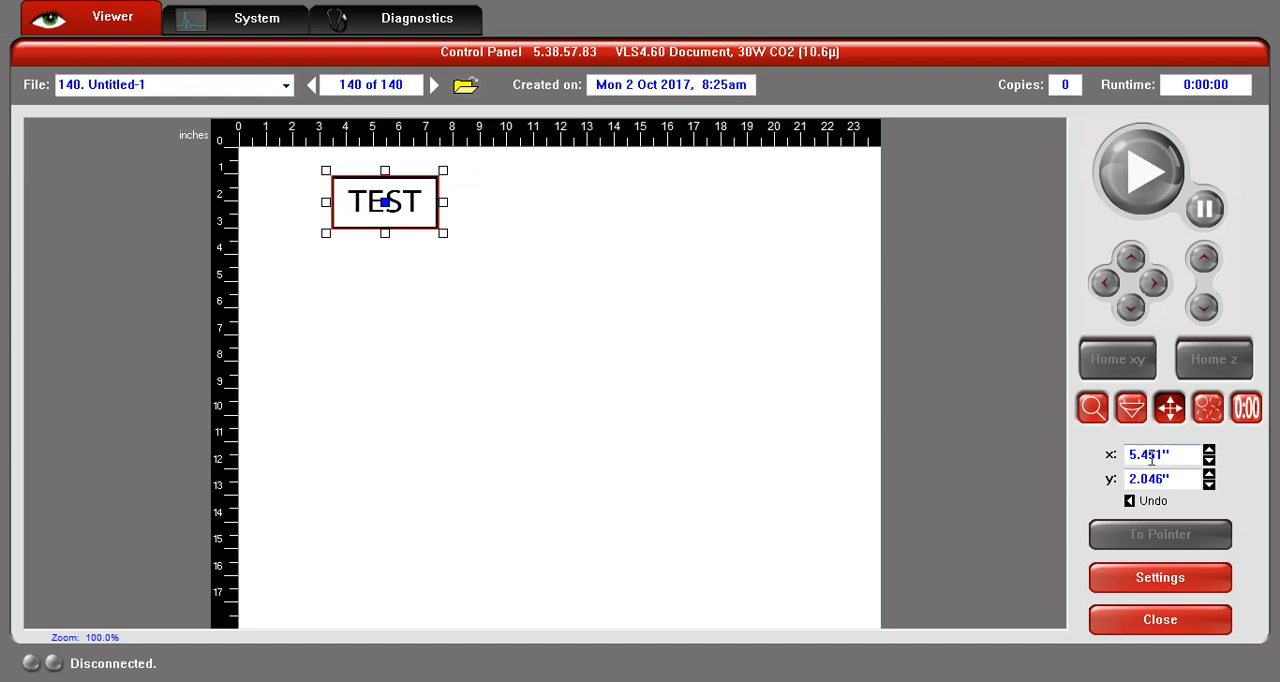
- Try to position the TEST sign's center at x 5.000" and y 2.000" by entering coordinates
drag(1180, 458, 1136, 456)
key(BackSpace)
drag(1143, 479, 1215, 480)
key(BackSpace)
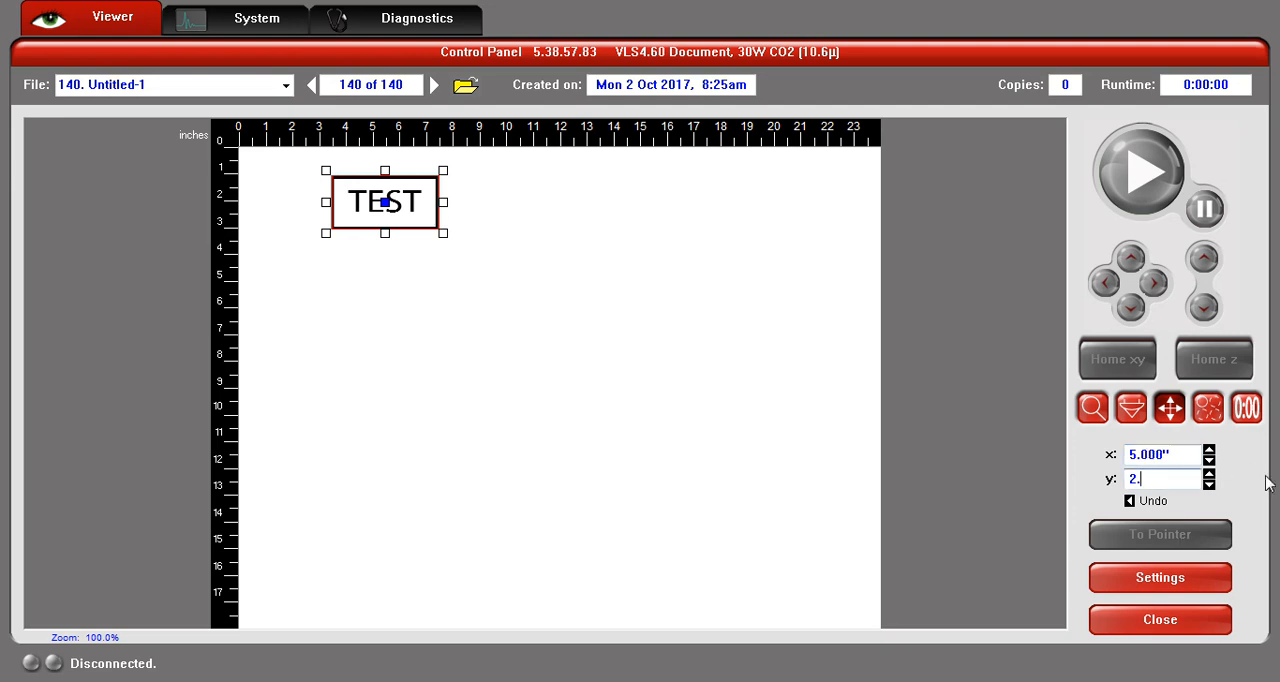
click(1183, 455)
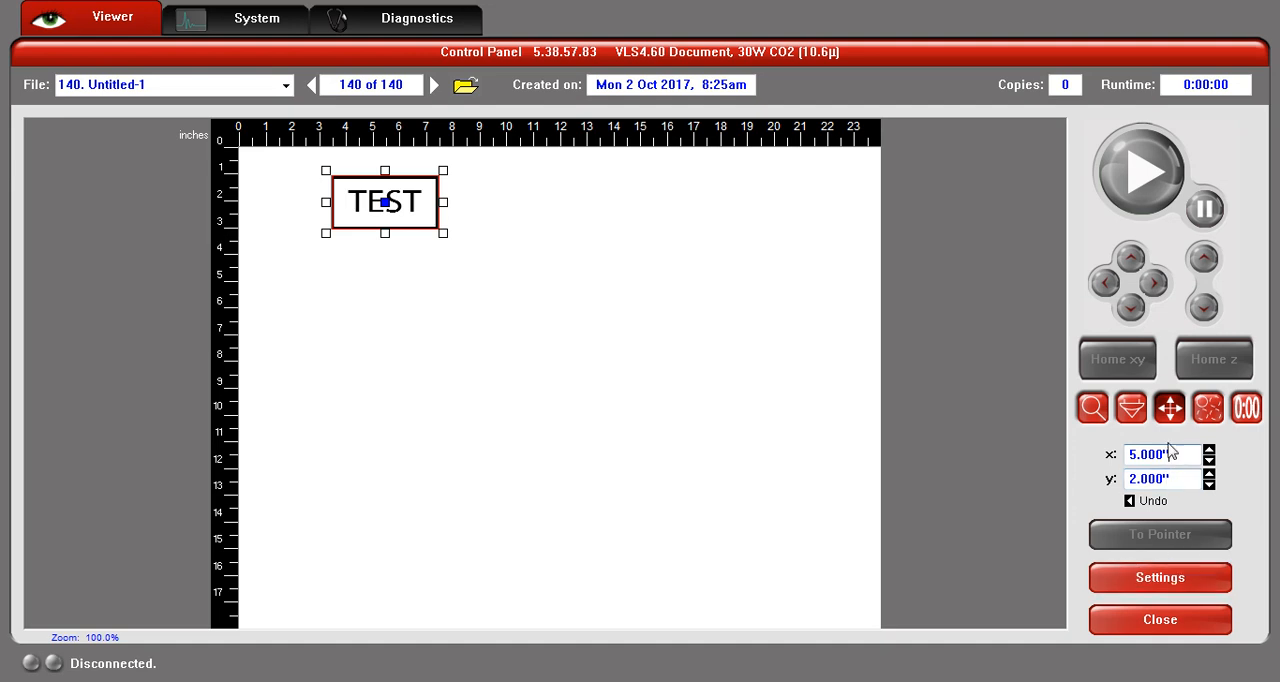
- Make the TEST sign's upper-left corner the reference point and place it at x 5" and y 2"
click(326, 172)
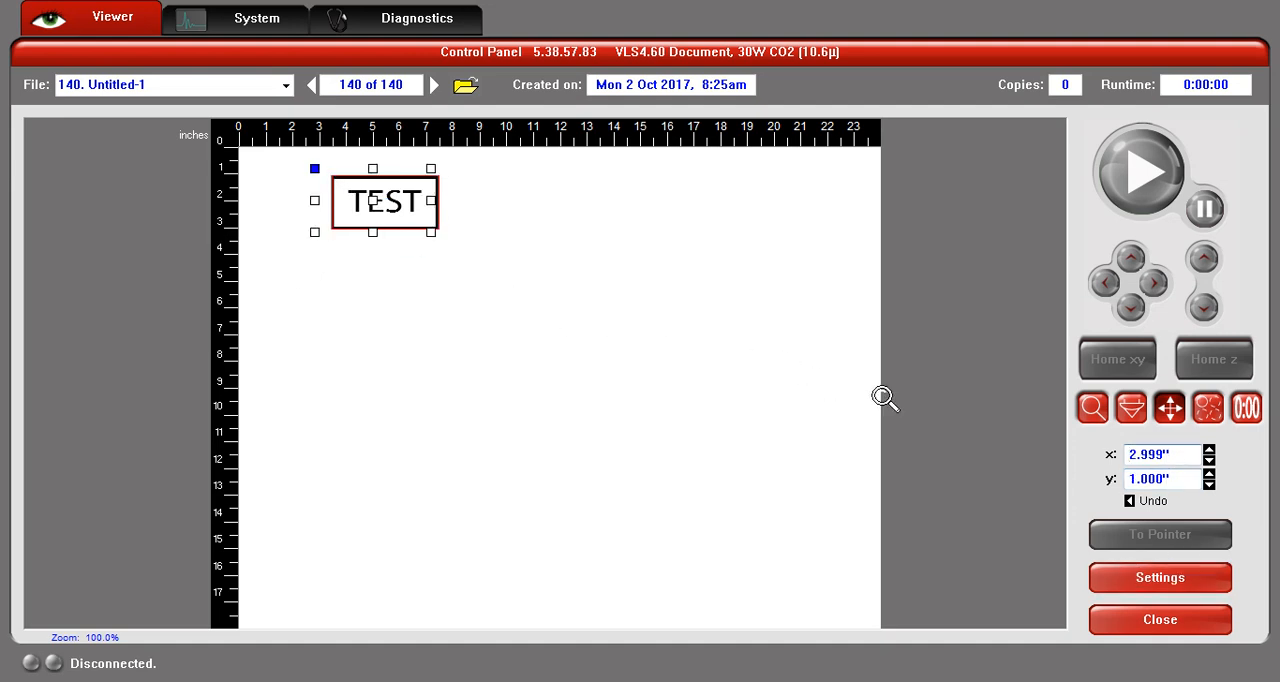
drag(1196, 455, 1101, 451)
text(5)
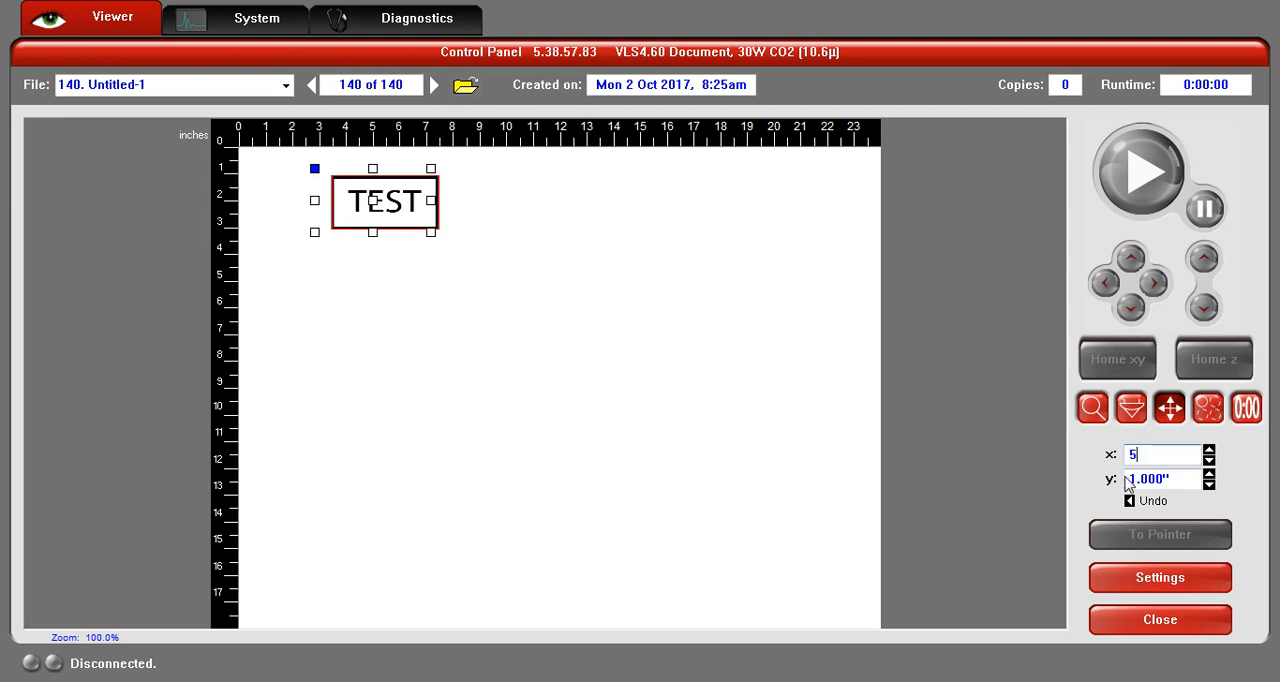
key(Tab)
text(2)
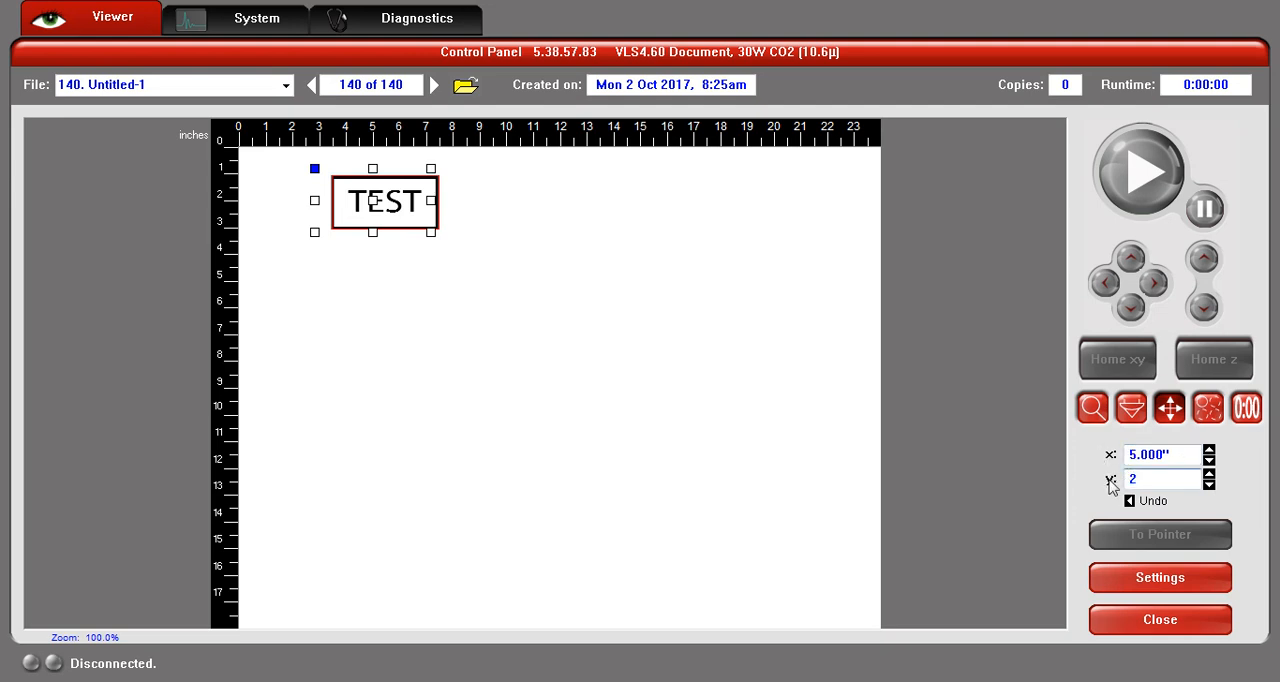
key(Return)
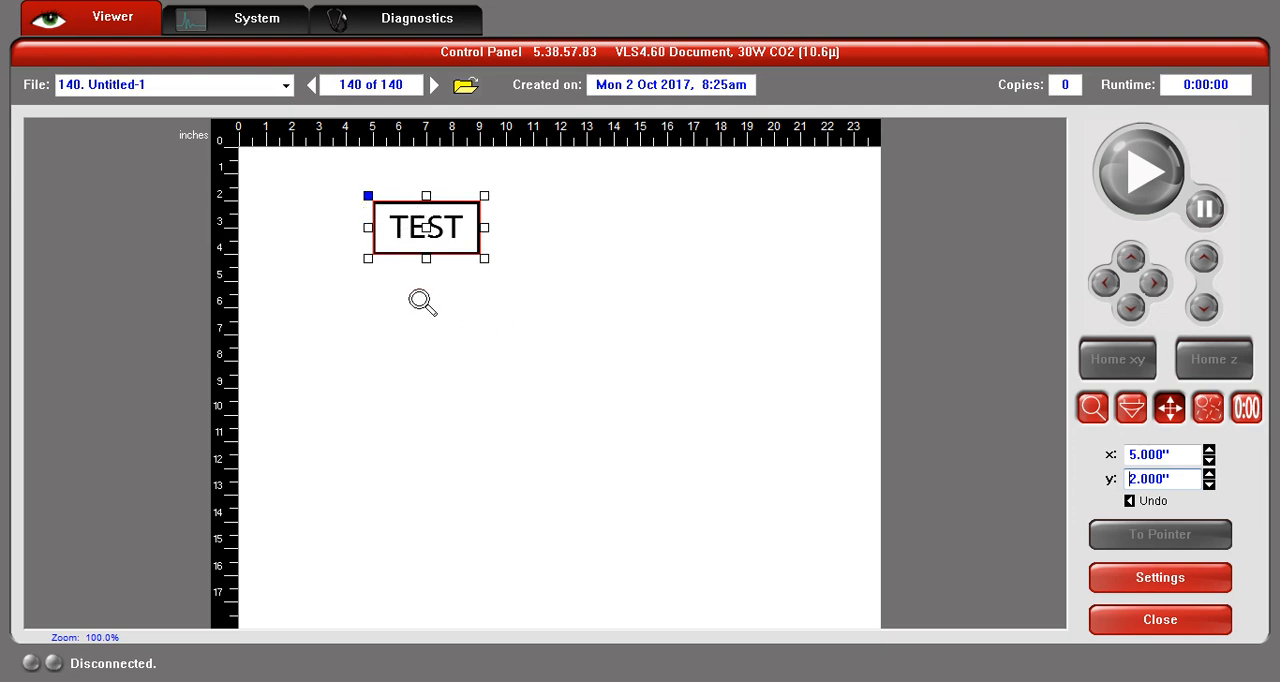
- Move the TEST sign freehand toward the bed's upper-left area, with its center at about x 4.06" and y 2.34"
drag(430, 230, 351, 212)
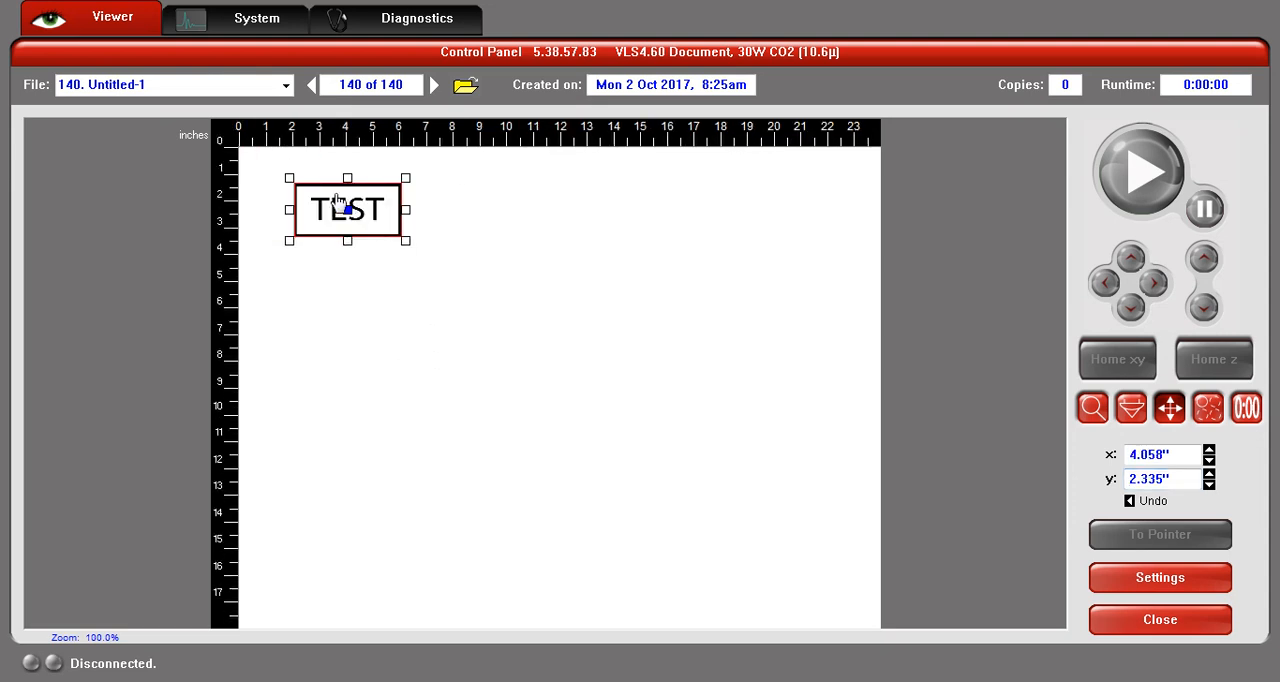
click(430, 252)
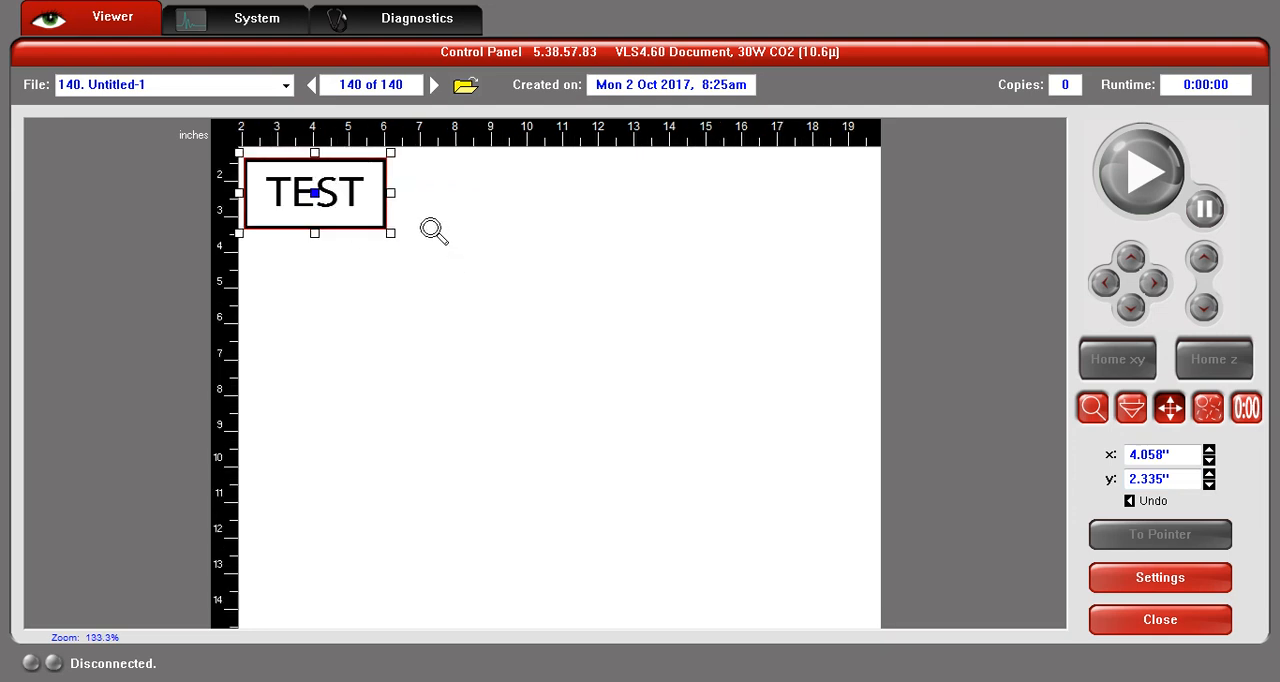
scroll(431, 229, up, 3)
scroll(431, 229, down, 4)
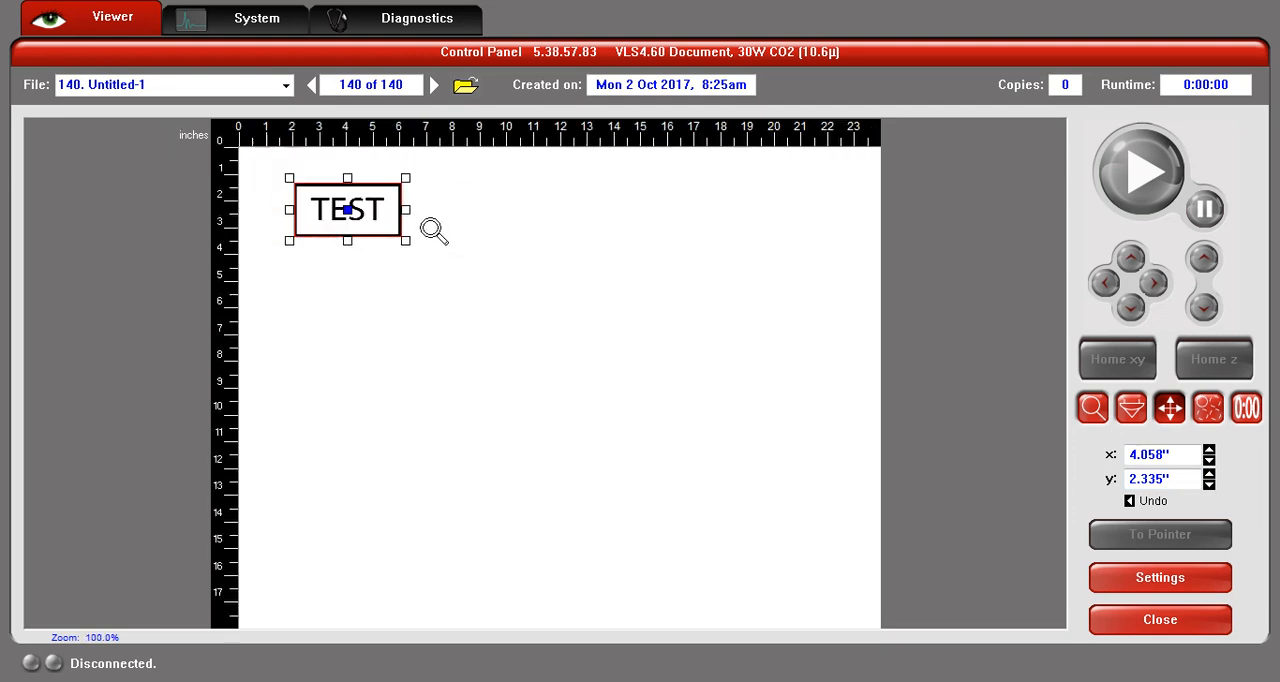